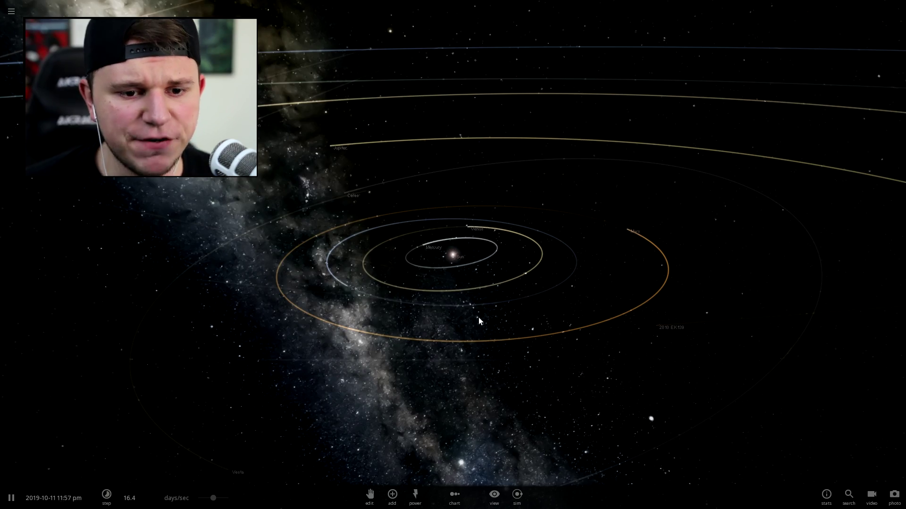
pyautogui.scroll(5, 479, 273)
pyautogui.scroll(-3, 479, 273)
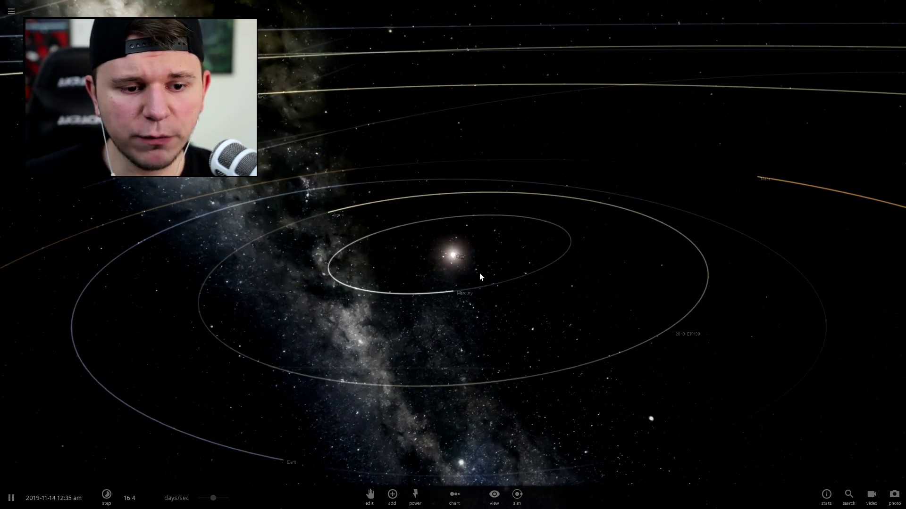
pyautogui.scroll(-3, 479, 273)
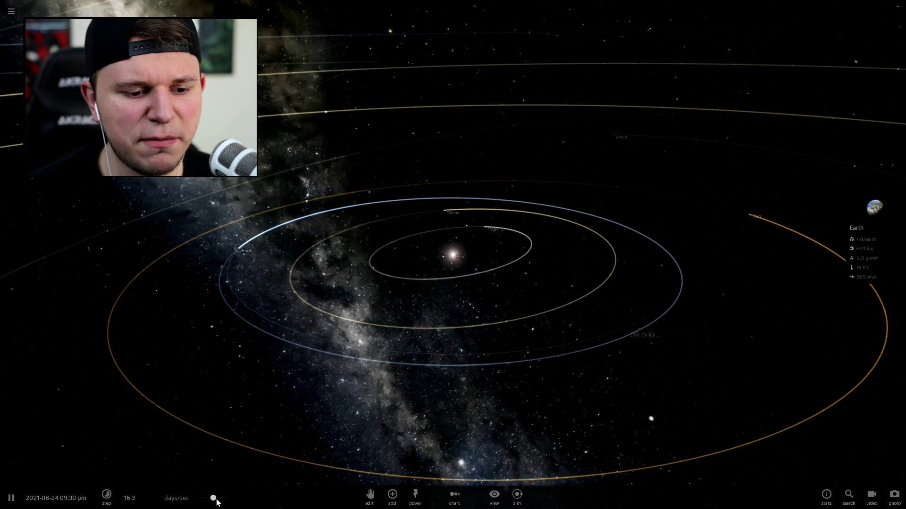
# Slow the simulation drastically, focus on Earth and orbit the camera around it
pyautogui.moveTo(215, 501); pyautogui.dragTo(198, 498)
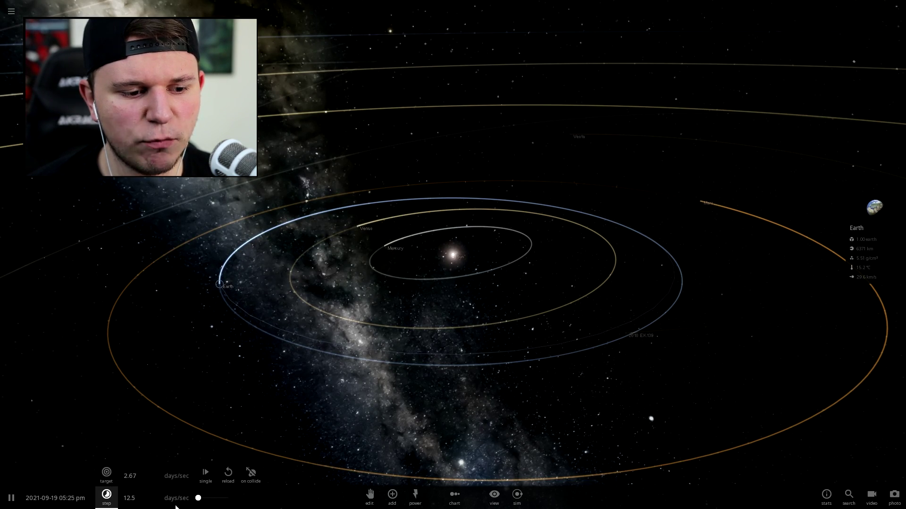
pyautogui.doubleClick(219, 286)
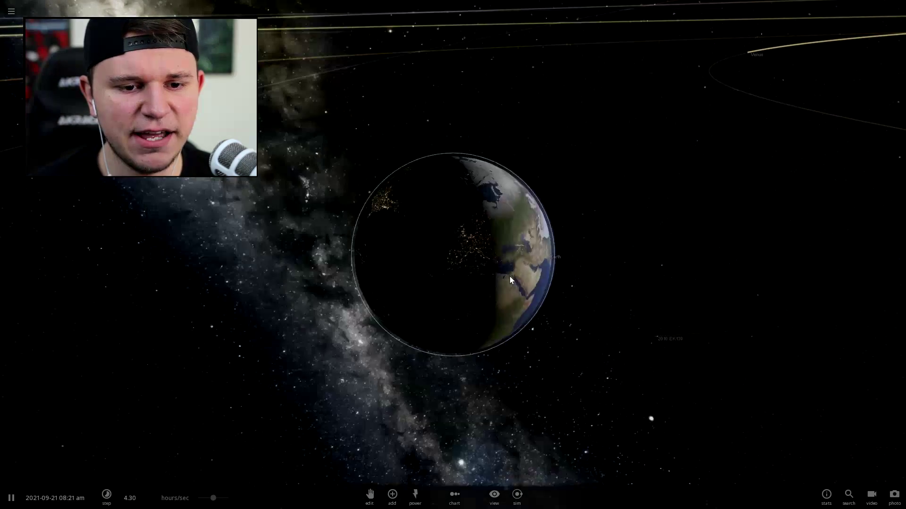
pyautogui.scroll(-2, 510, 277)
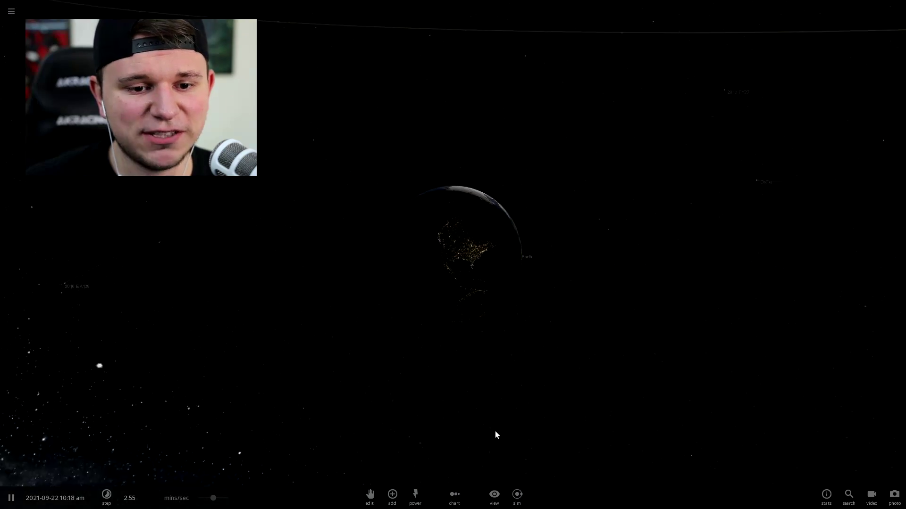
pyautogui.scroll(5, 476, 317)
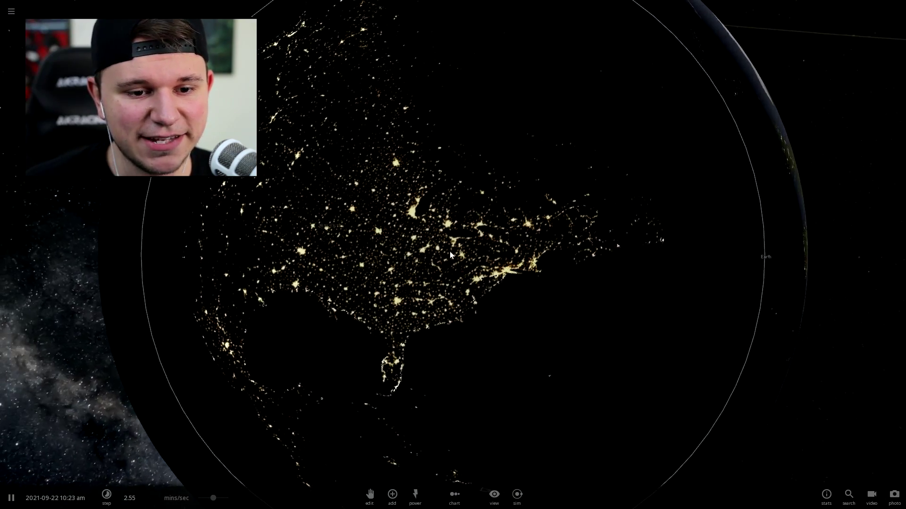
pyautogui.scroll(-5, 423, 278)
pyautogui.moveTo(449, 325)
pyautogui.mouseDown()
pyautogui.moveTo(447, 230)
pyautogui.moveTo(495, 288)
pyautogui.moveTo(470, 249)
pyautogui.moveTo(383, 297)
pyautogui.moveTo(599, 318)
pyautogui.moveTo(584, 316)
pyautogui.moveTo(590, 359)
pyautogui.moveTo(492, 405)
pyautogui.moveTo(397, 427)
pyautogui.moveTo(244, 422)
pyautogui.moveTo(368, 397)
pyautogui.mouseUp()
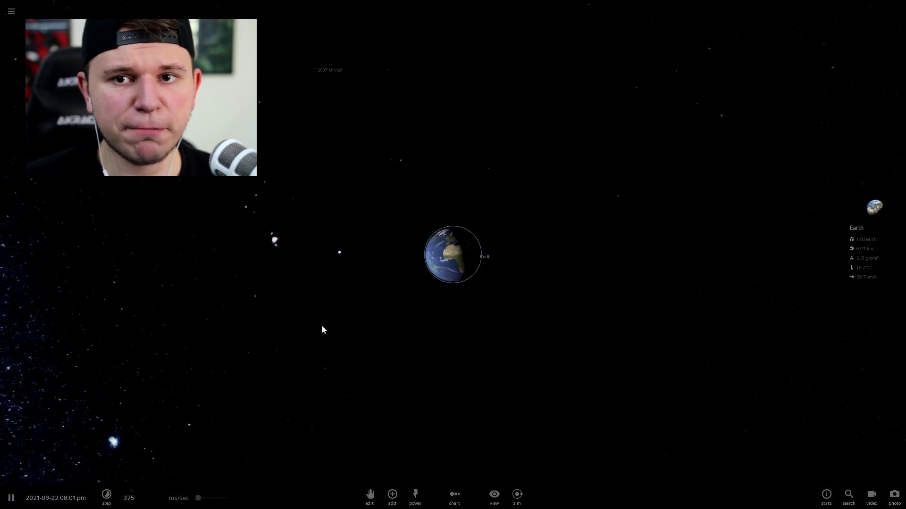
pyautogui.moveTo(323, 330); pyautogui.dragTo(702, 297)
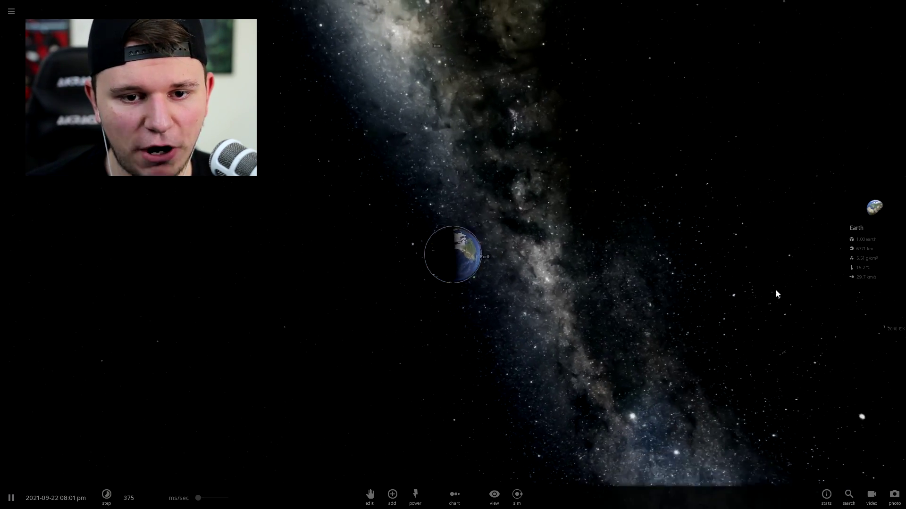
pyautogui.scroll(-5, 715, 289)
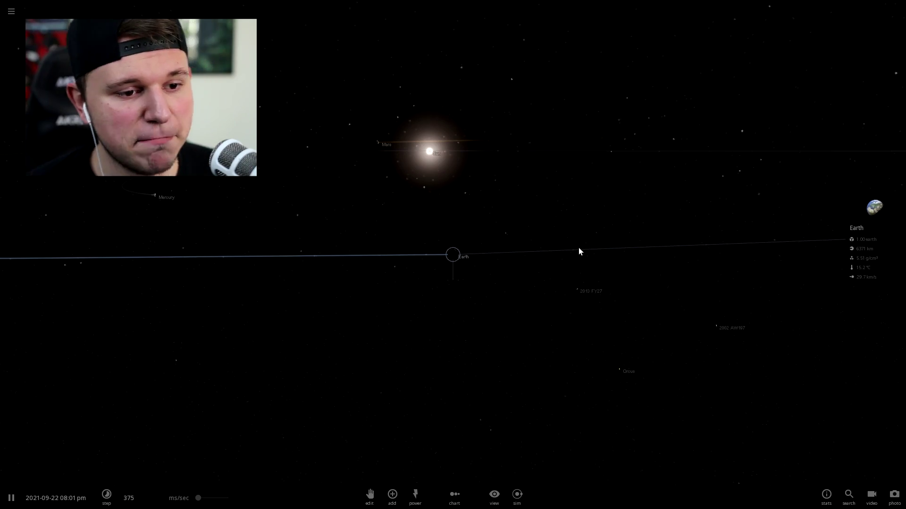
pyautogui.scroll(5, 578, 251)
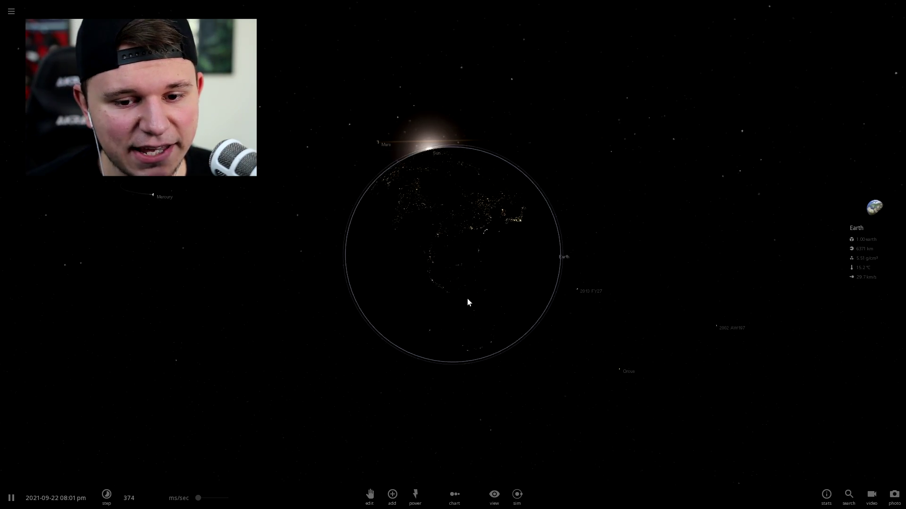
# Orbit Earth, select asteroid 2005 UQ513 and Earth, then focus on the Sun
pyautogui.moveTo(467, 299)
pyautogui.mouseDown()
pyautogui.moveTo(624, 245)
pyautogui.moveTo(336, 238)
pyautogui.mouseUp()
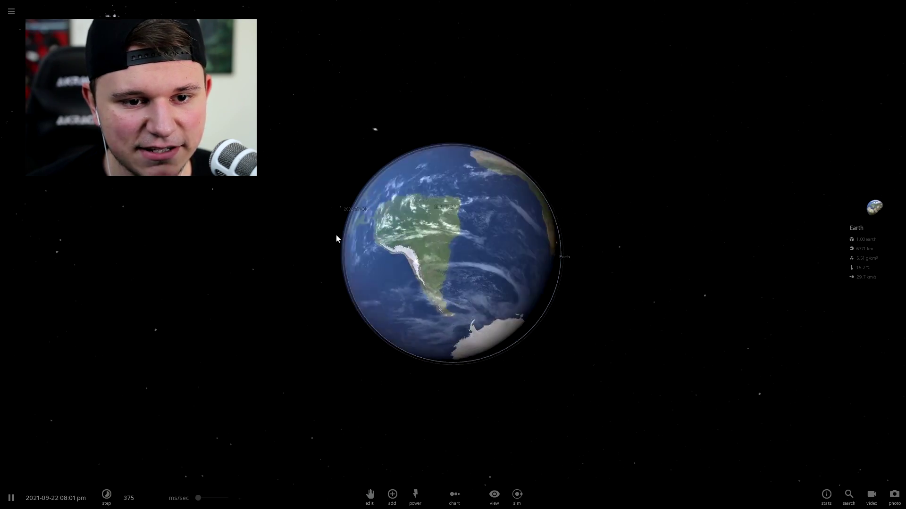
pyautogui.moveTo(365, 246); pyautogui.dragTo(605, 161)
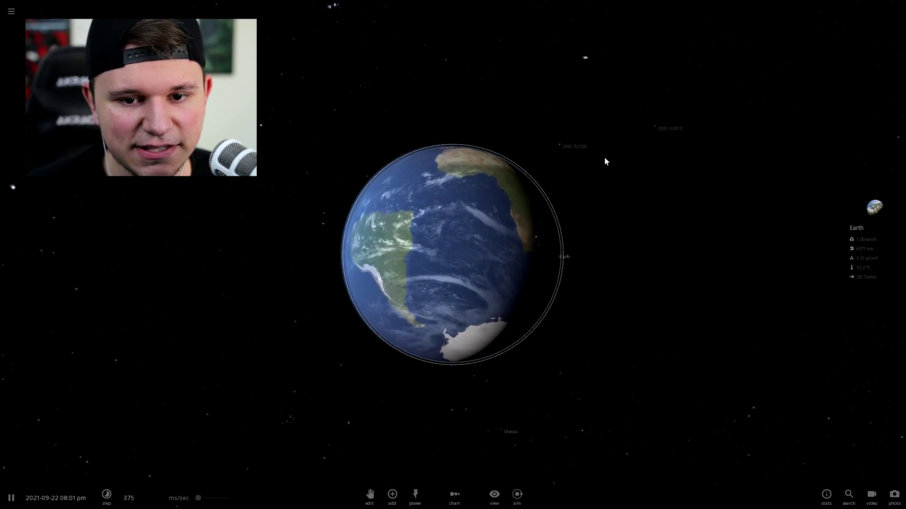
pyautogui.click(650, 128)
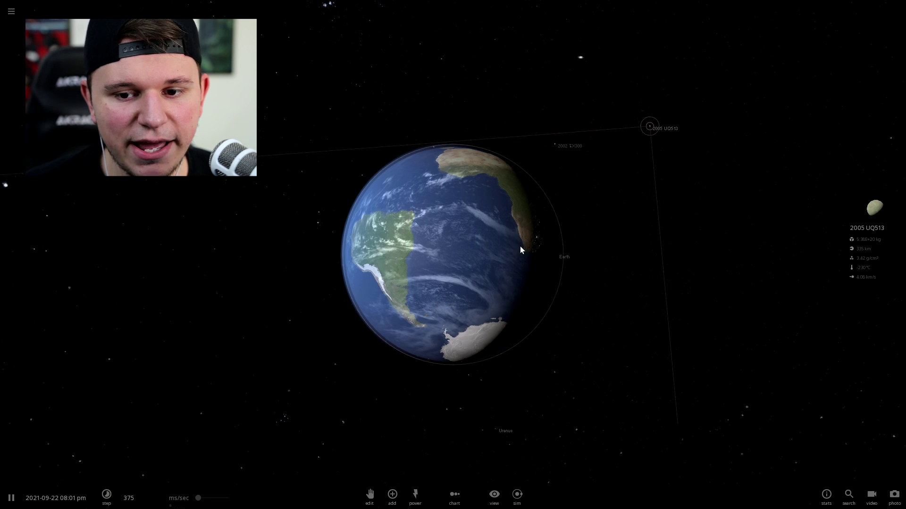
pyautogui.click(485, 252)
pyautogui.scroll(-5, 411, 331)
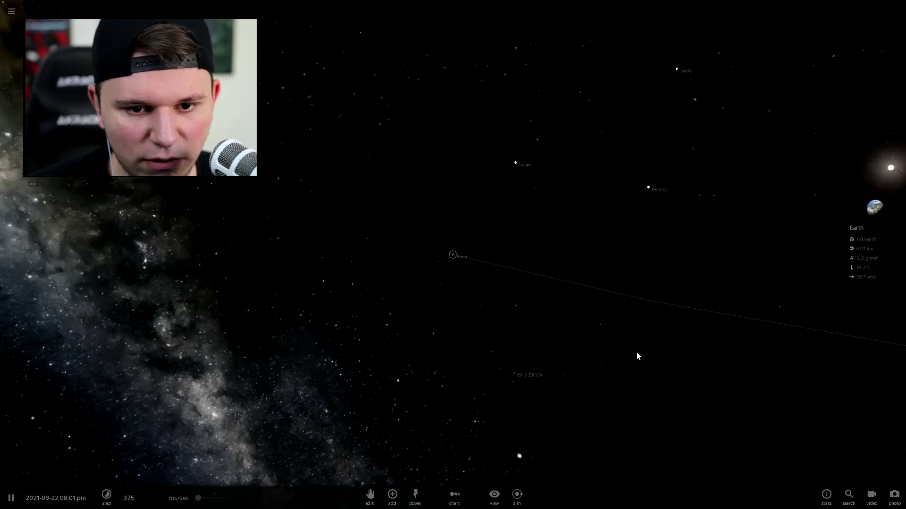
pyautogui.doubleClick(630, 221)
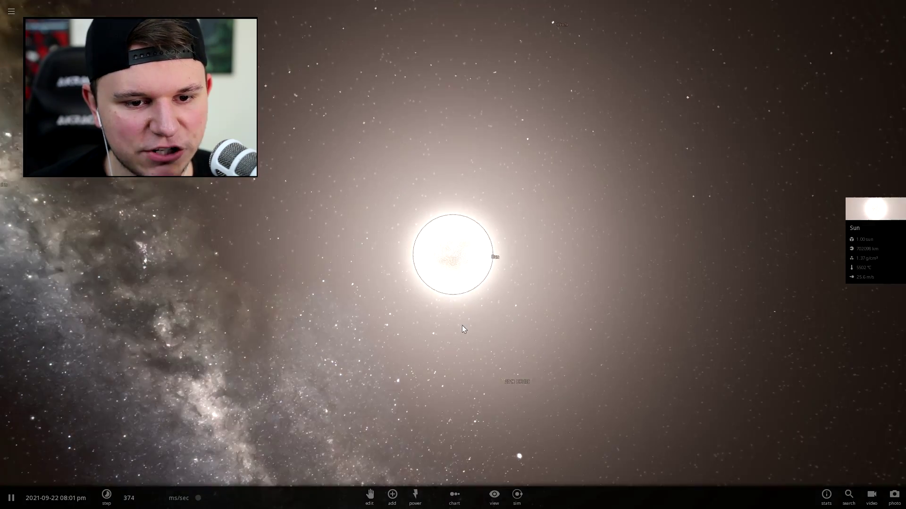
pyautogui.scroll(-5, 464, 326)
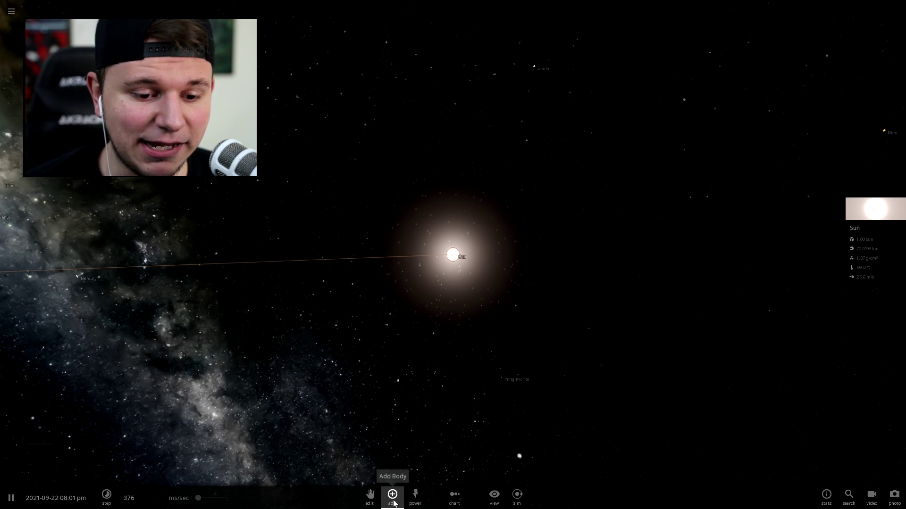
# Open the Add catalogue's Black Holes category and pick the 1-solar-mass black hole
pyautogui.click(393, 495)
pyautogui.scroll(5, 454, 289)
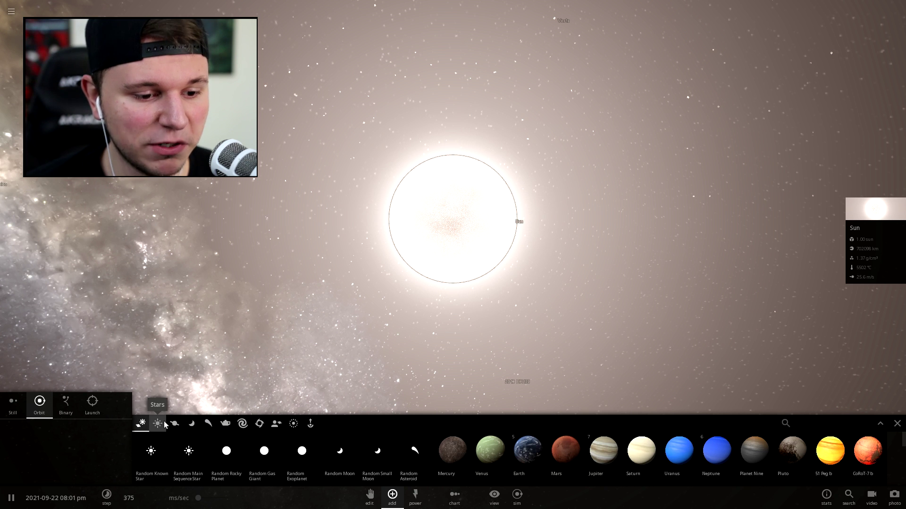
pyautogui.click(260, 423)
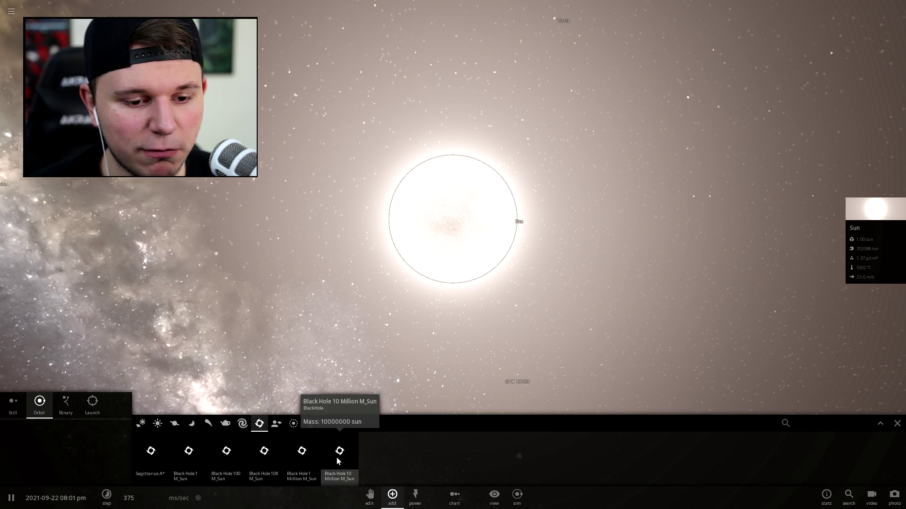
pyautogui.click(188, 457)
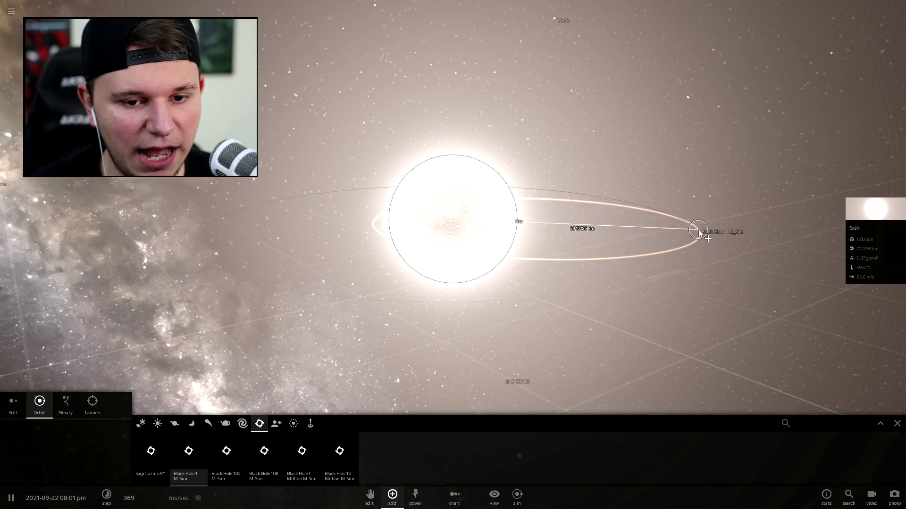
pyautogui.scroll(-5, 698, 233)
pyautogui.scroll(5, 484, 248)
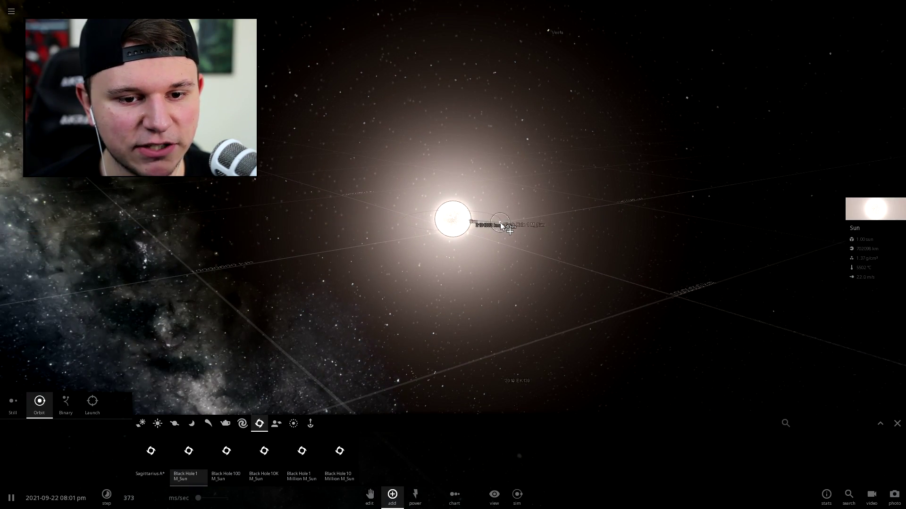
pyautogui.scroll(5, 575, 231)
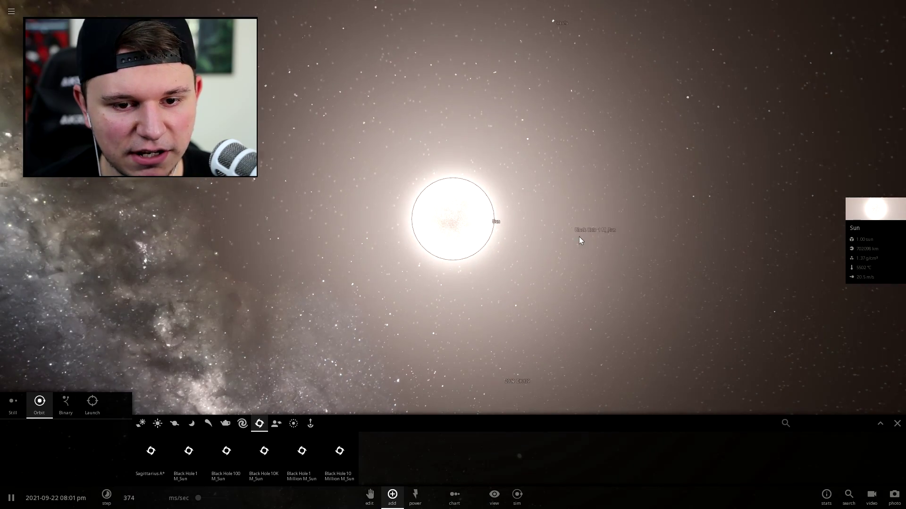
pyautogui.scroll(3, 578, 234)
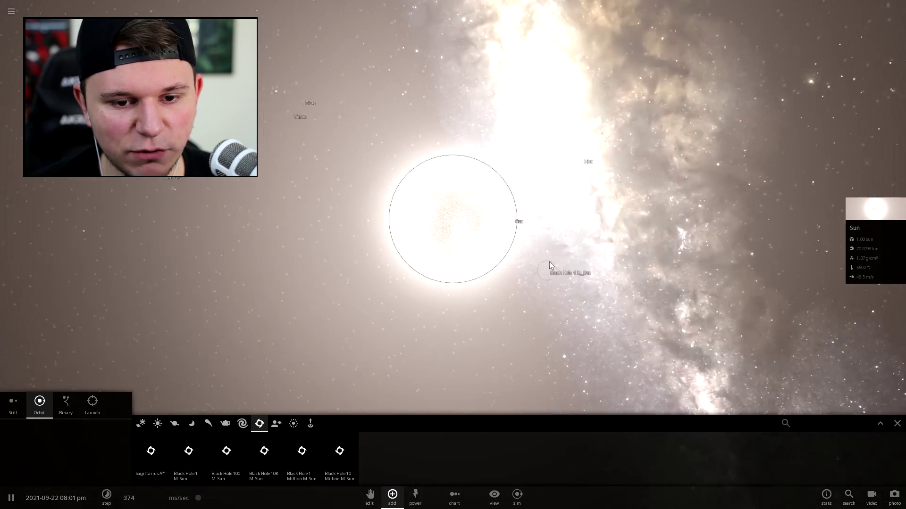
pyautogui.scroll(3, 549, 261)
# Drop the 1-solar-mass black hole beside the Sun, orbit it, and speed up time
pyautogui.click(620, 325)
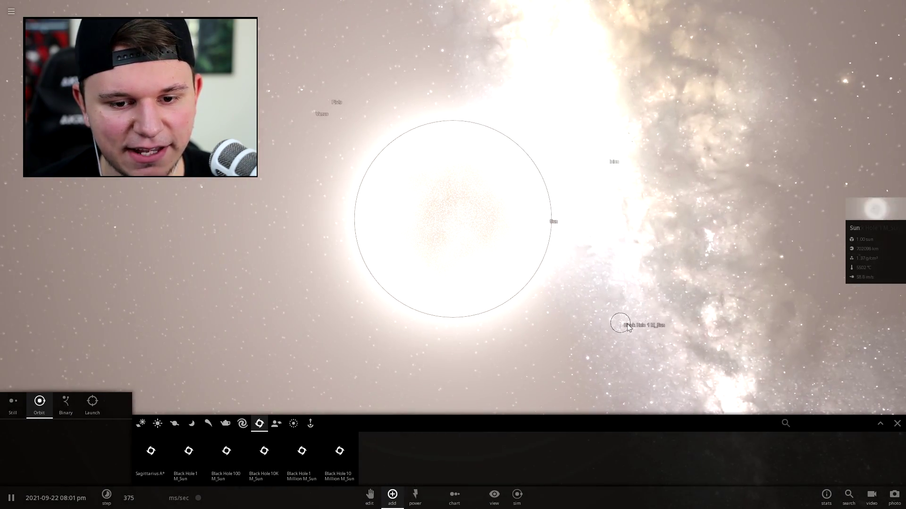
pyautogui.doubleClick(620, 324)
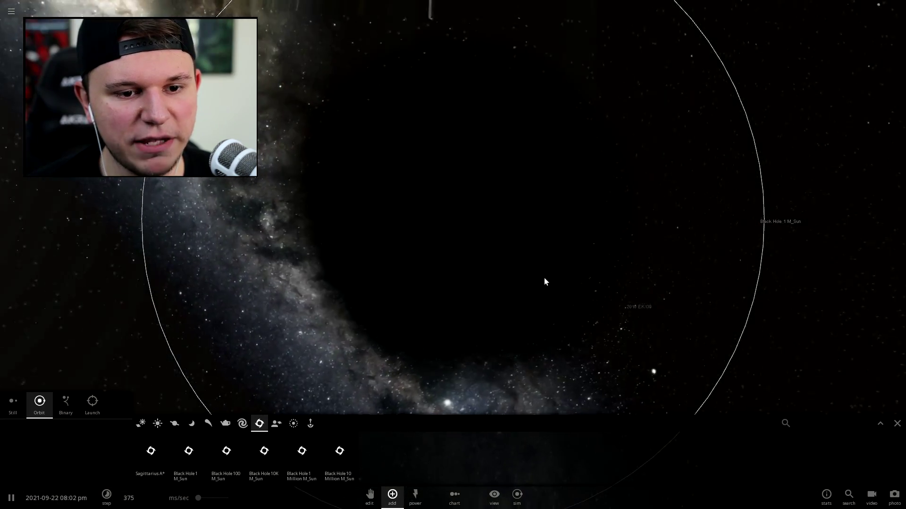
pyautogui.scroll(3, 548, 280)
pyautogui.moveTo(533, 274); pyautogui.dragTo(408, 233)
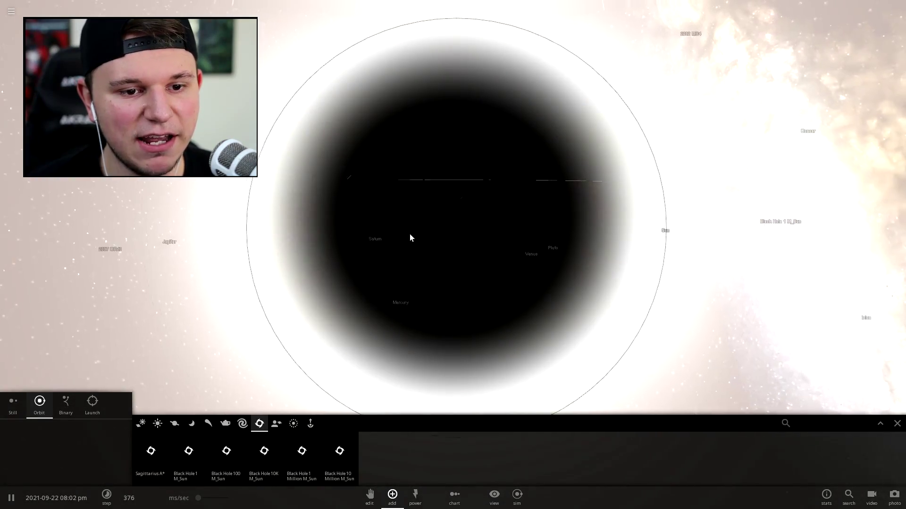
pyautogui.scroll(-5, 410, 234)
pyautogui.moveTo(423, 237); pyautogui.dragTo(508, 310)
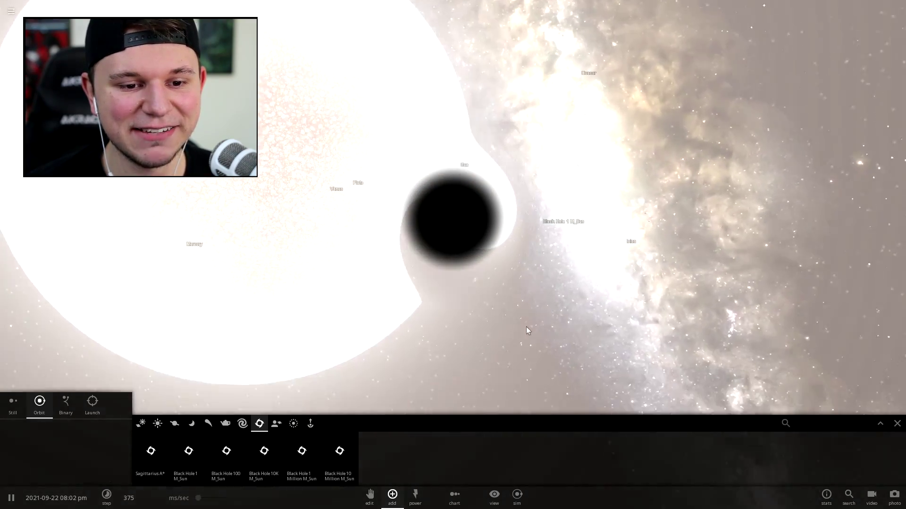
pyautogui.scroll(-5, 500, 347)
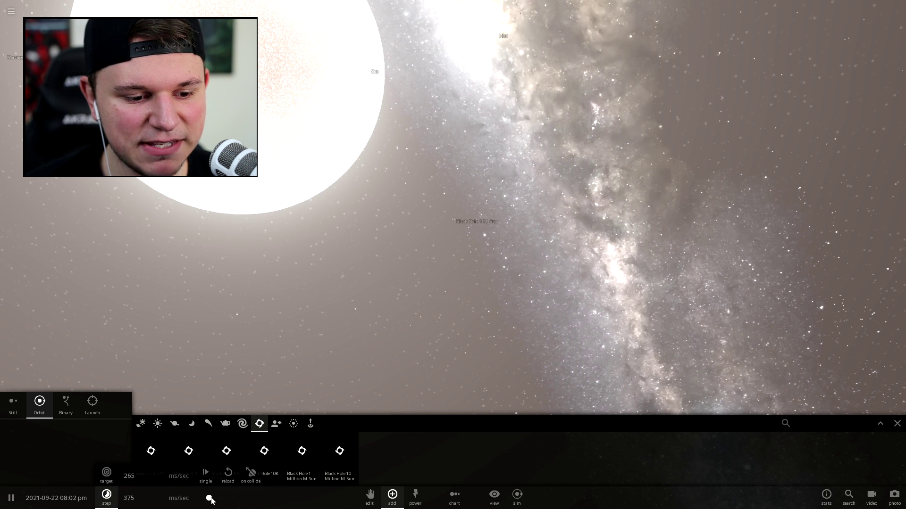
pyautogui.moveTo(211, 499); pyautogui.dragTo(238, 501)
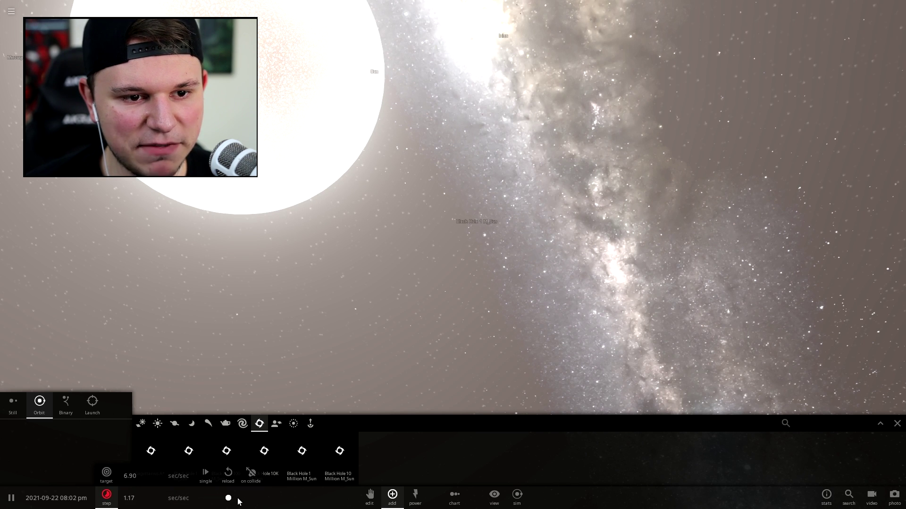
# Raise the simulation speed and show the 1-solar-mass black hole's details
pyautogui.moveTo(238, 501); pyautogui.dragTo(233, 500)
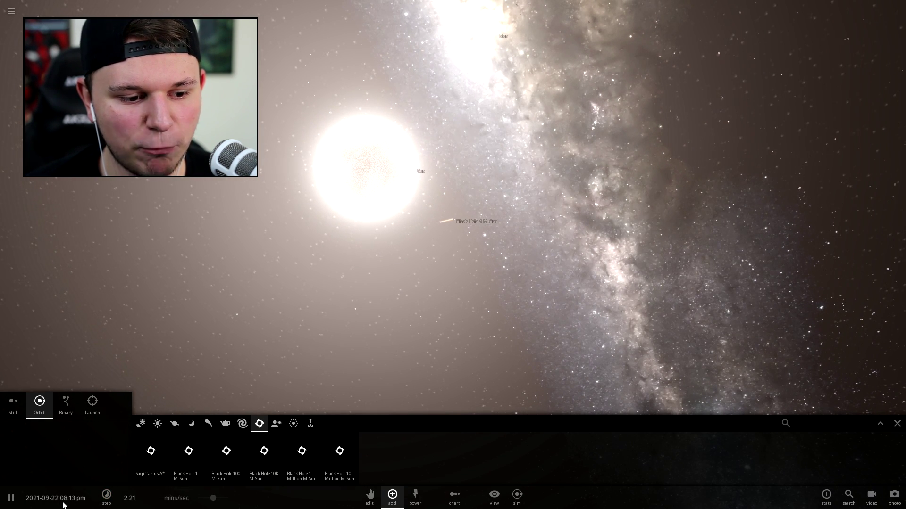
pyautogui.moveTo(227, 504); pyautogui.dragTo(235, 483)
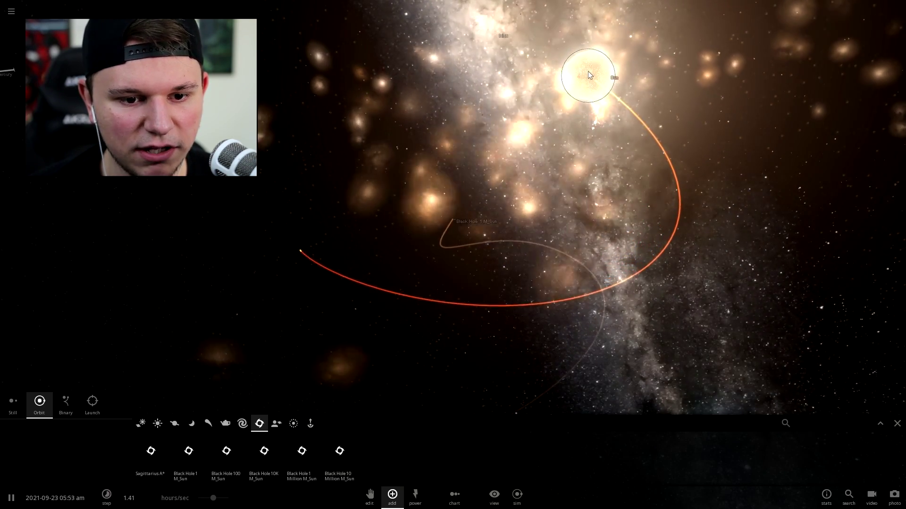
pyautogui.click(448, 224)
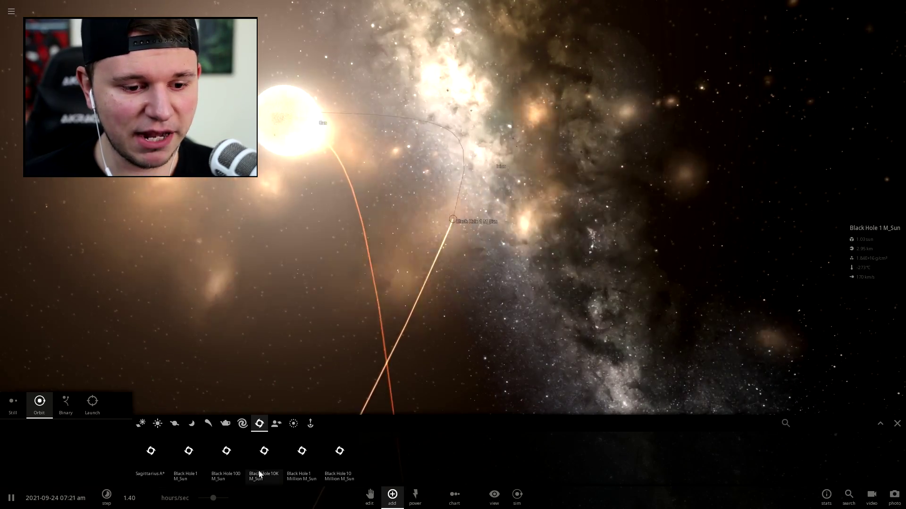
pyautogui.moveTo(213, 498); pyautogui.dragTo(229, 499)
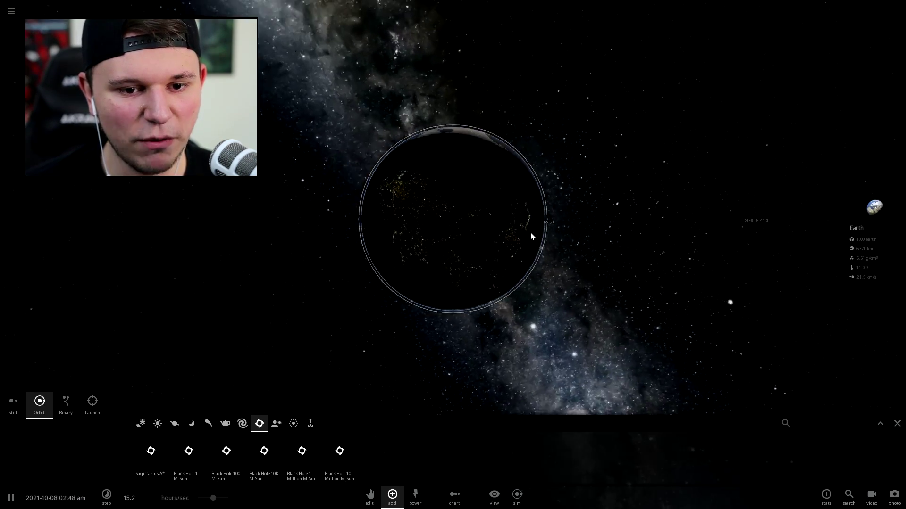
pyautogui.scroll(-2, 545, 204)
pyautogui.scroll(-2, 545, 205)
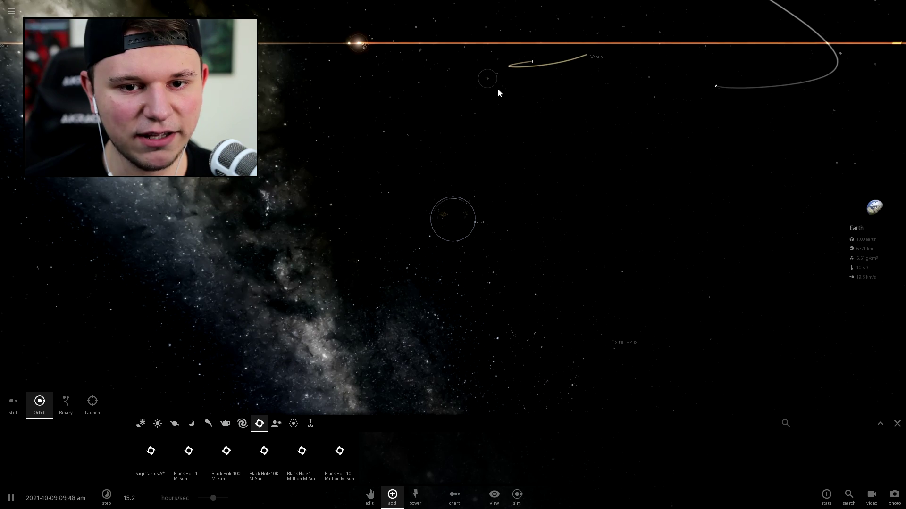
# Orbit around Earth and place a 1-solar-mass black hole near it
pyautogui.moveTo(498, 89)
pyautogui.mouseDown()
pyautogui.moveTo(511, 128)
pyautogui.moveTo(468, 123)
pyautogui.moveTo(451, 59)
pyautogui.mouseUp()
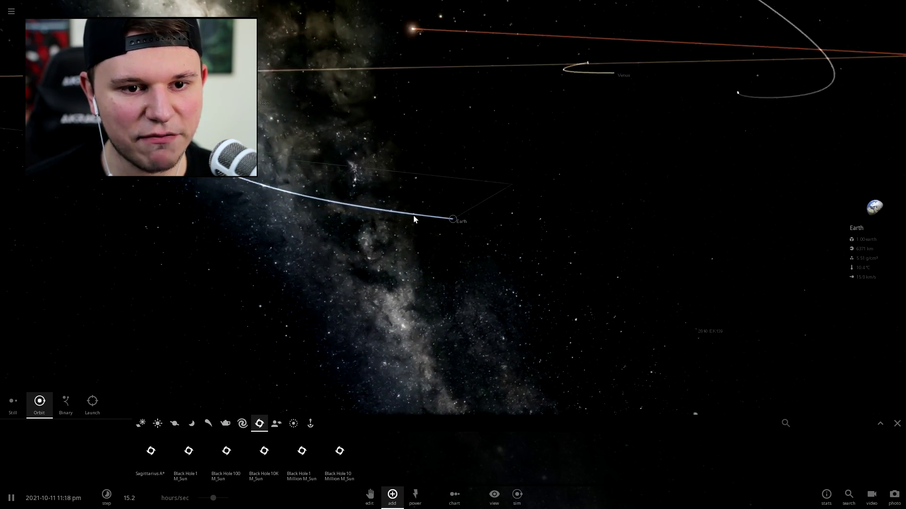
pyautogui.click(413, 214)
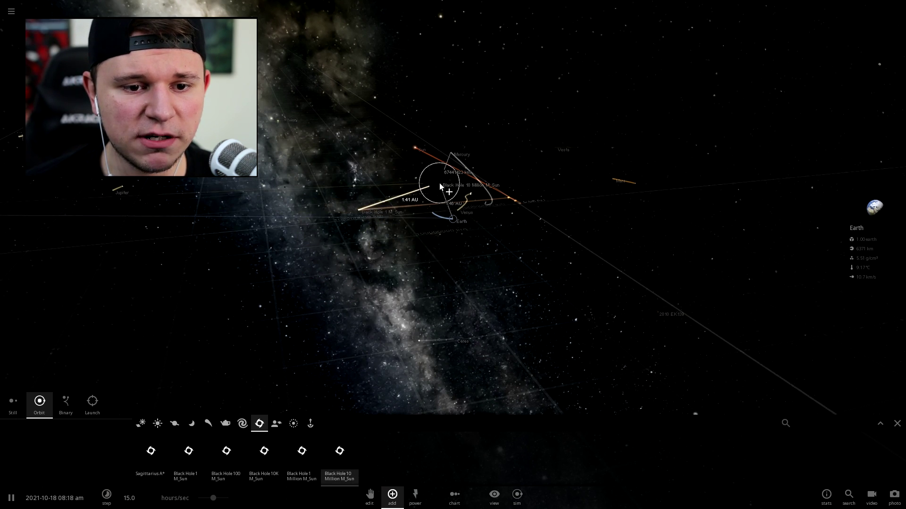
# Place the 10-million-solar-mass black hole near Earth, then inspect Saturn and the black hole
pyautogui.click(440, 186)
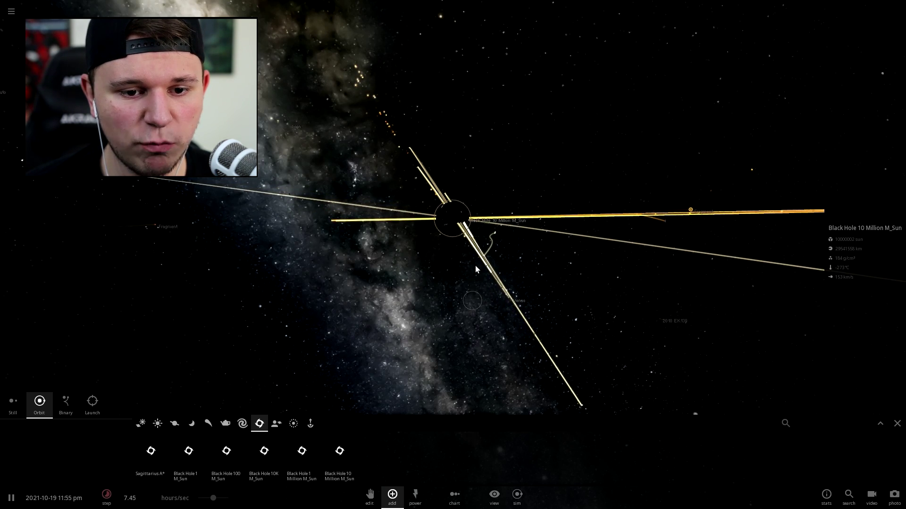
pyautogui.scroll(5, 454, 249)
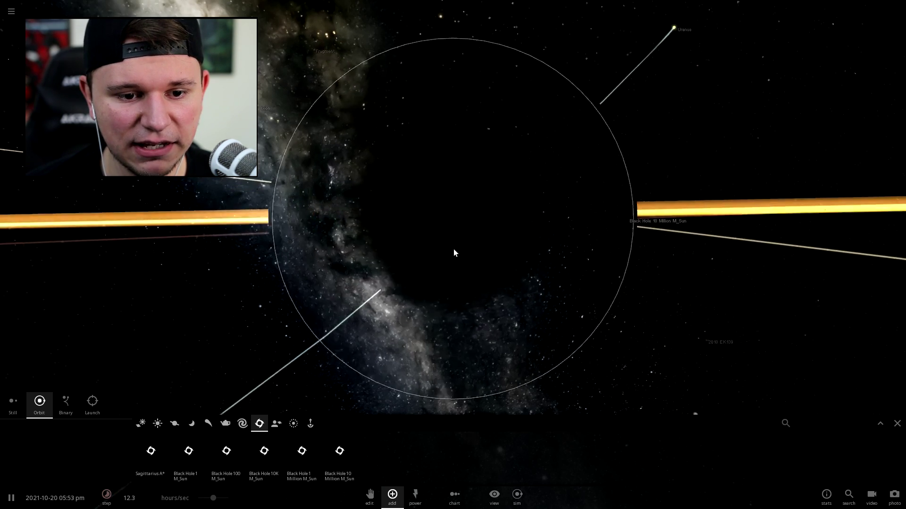
pyautogui.moveTo(454, 250)
pyautogui.mouseDown()
pyautogui.moveTo(509, 272)
pyautogui.moveTo(736, 258)
pyautogui.moveTo(480, 275)
pyautogui.mouseUp()
pyautogui.scroll(-5, 480, 271)
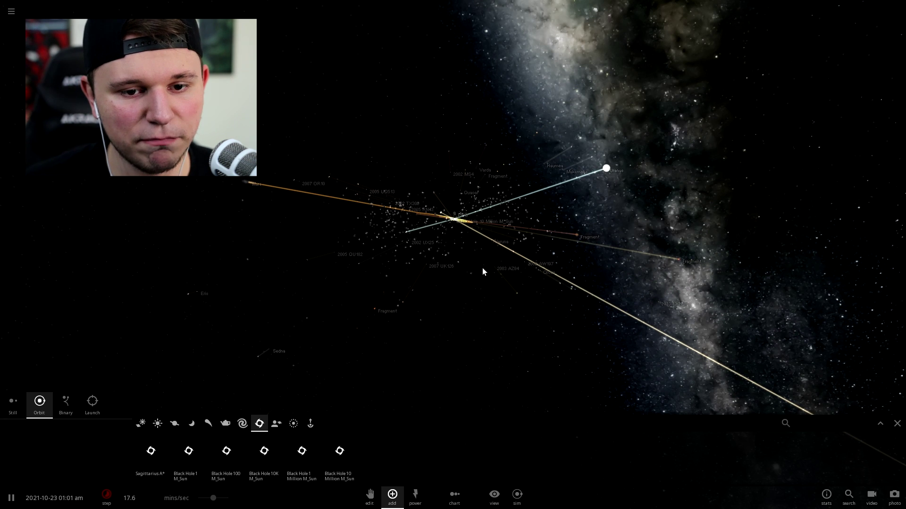
pyautogui.scroll(-3, 481, 269)
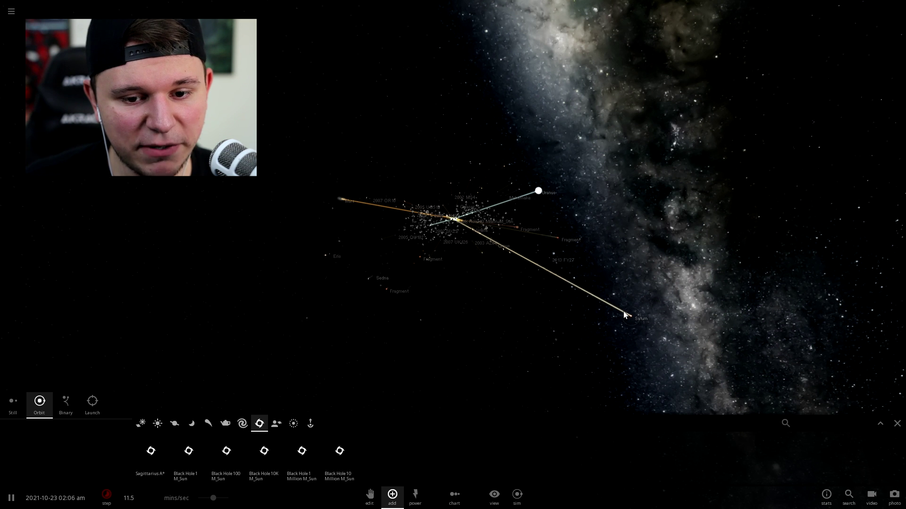
pyautogui.click(645, 327)
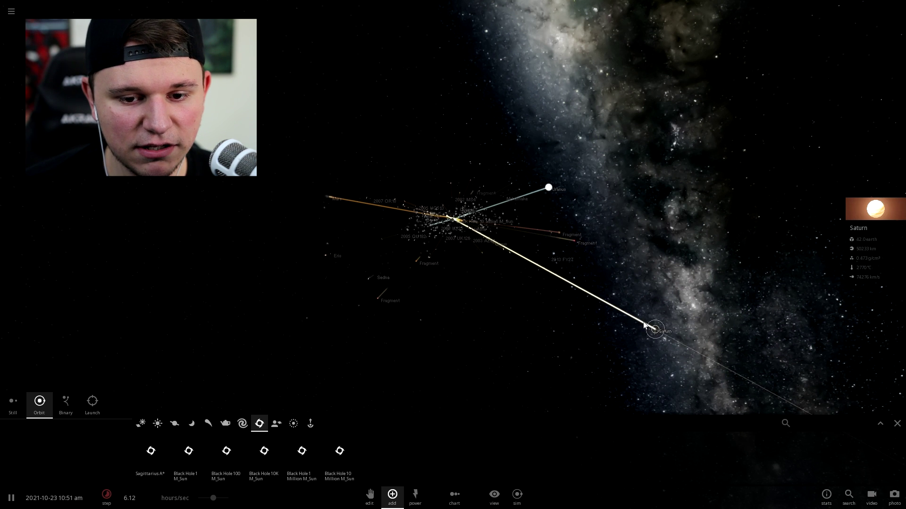
pyautogui.click(455, 222)
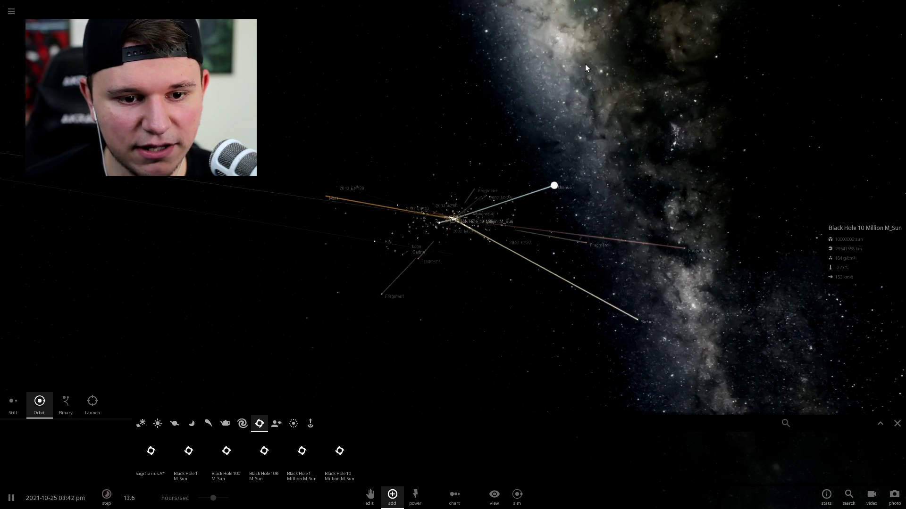
pyautogui.scroll(5, 510, 203)
pyautogui.scroll(-2, 485, 227)
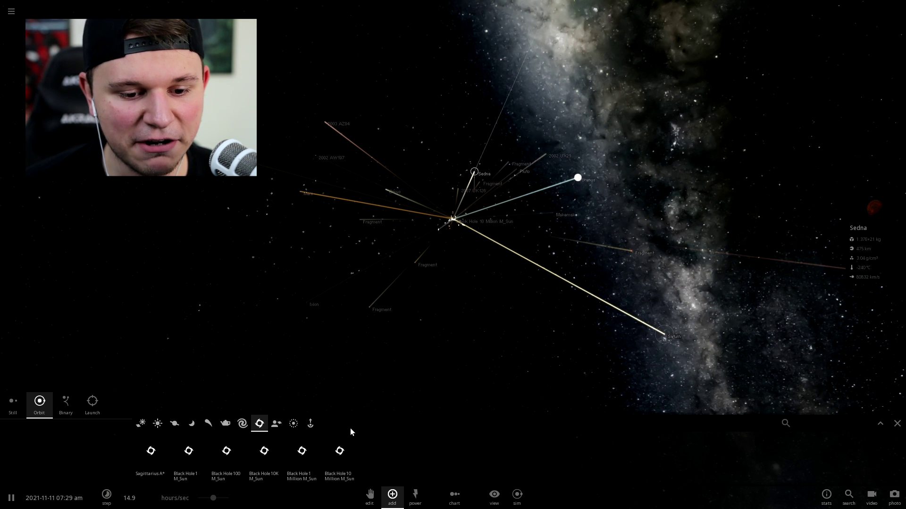
pyautogui.click(416, 499)
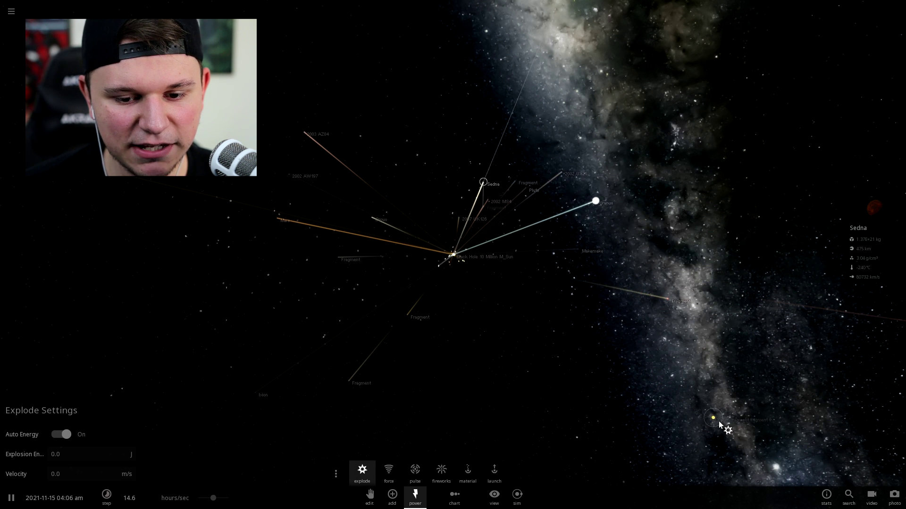
# Close the Power tools with Escape
pyautogui.press('Escape')
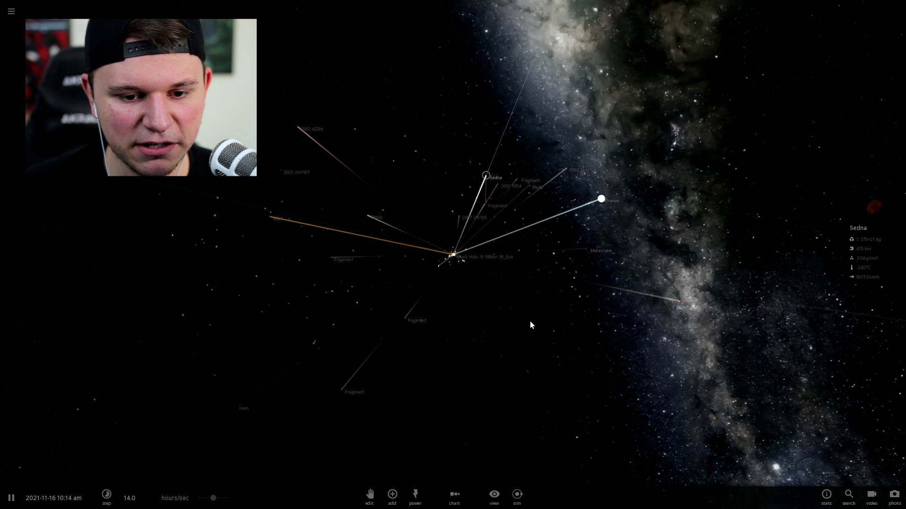
pyautogui.scroll(3, 481, 205)
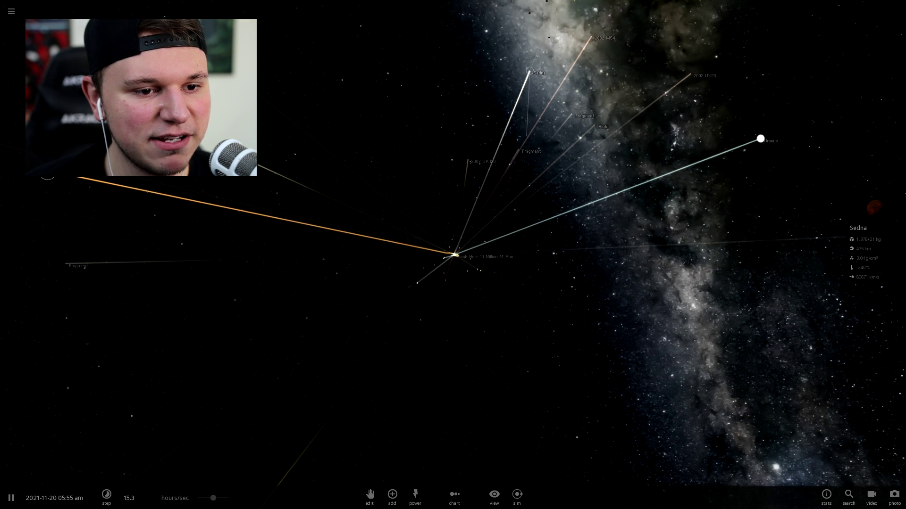
pyautogui.scroll(-3, 473, 271)
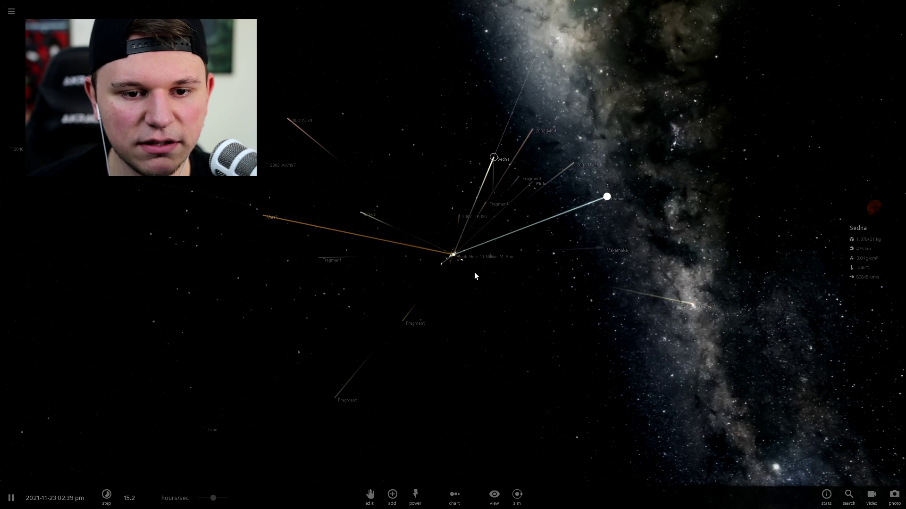
pyautogui.scroll(-3, 460, 297)
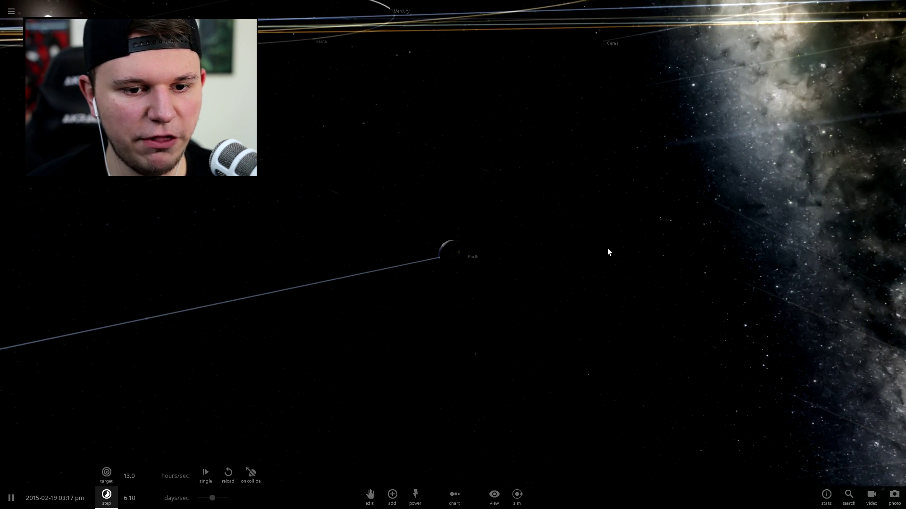
pyautogui.scroll(5, 606, 252)
pyautogui.scroll(5, 491, 232)
pyautogui.scroll(-5, 680, 248)
pyautogui.scroll(-5, 510, 271)
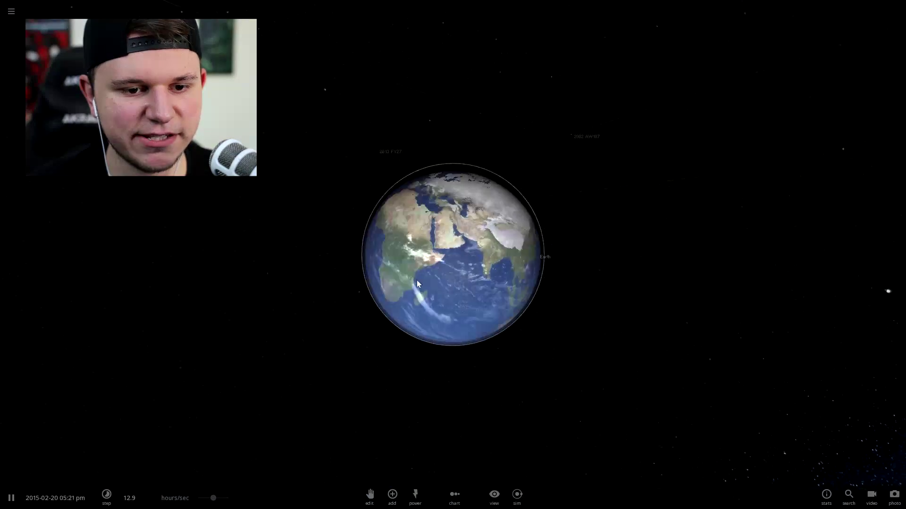
# Open the add-body catalogue on its star options
pyautogui.click(392, 494)
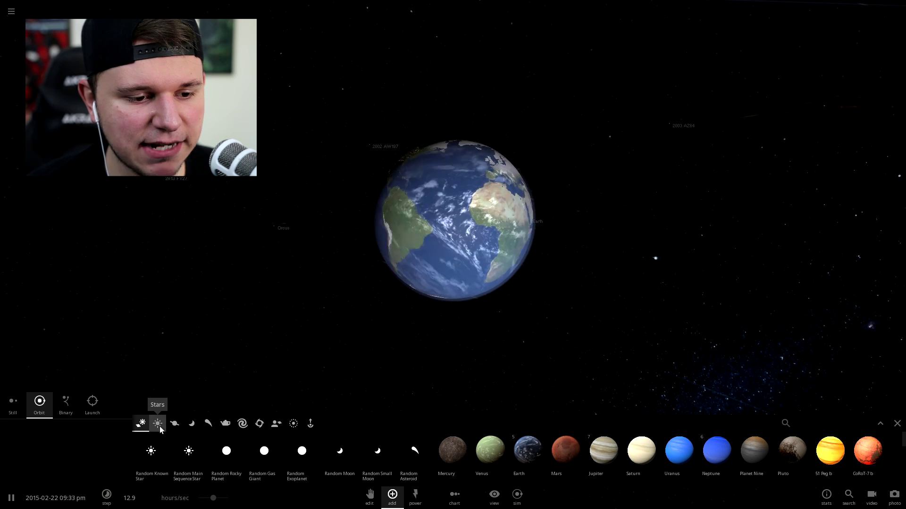
# Place several copies of the Moon in orbit around Earth from the Moons catalogue
pyautogui.click(193, 425)
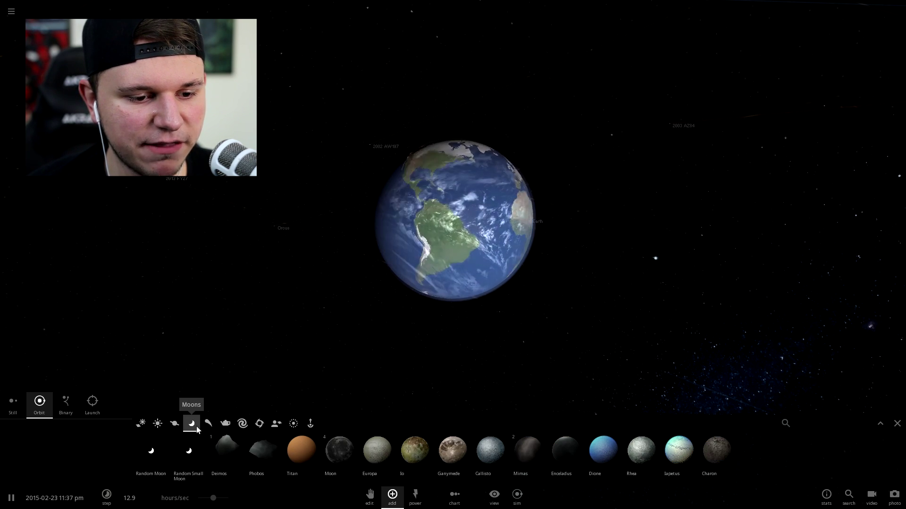
pyautogui.click(331, 454)
pyautogui.scroll(-5, 641, 232)
pyautogui.scroll(-3, 630, 231)
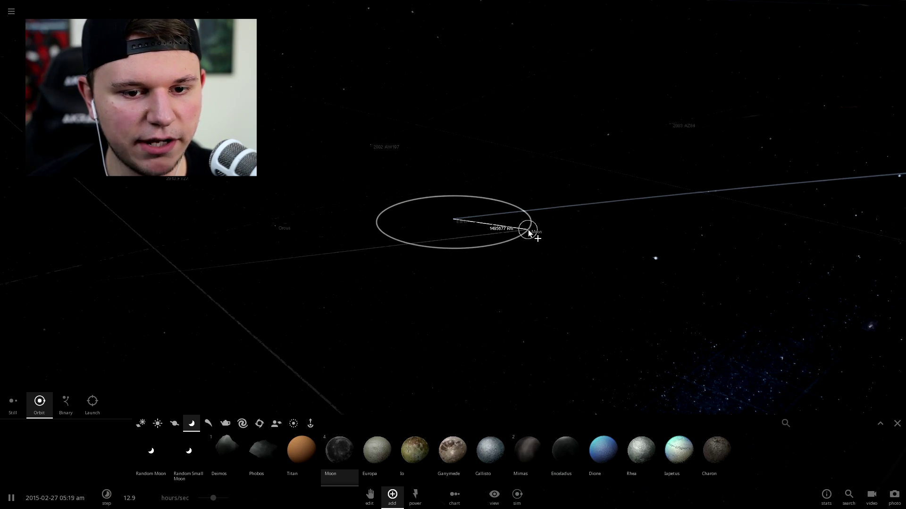
pyautogui.click(529, 234)
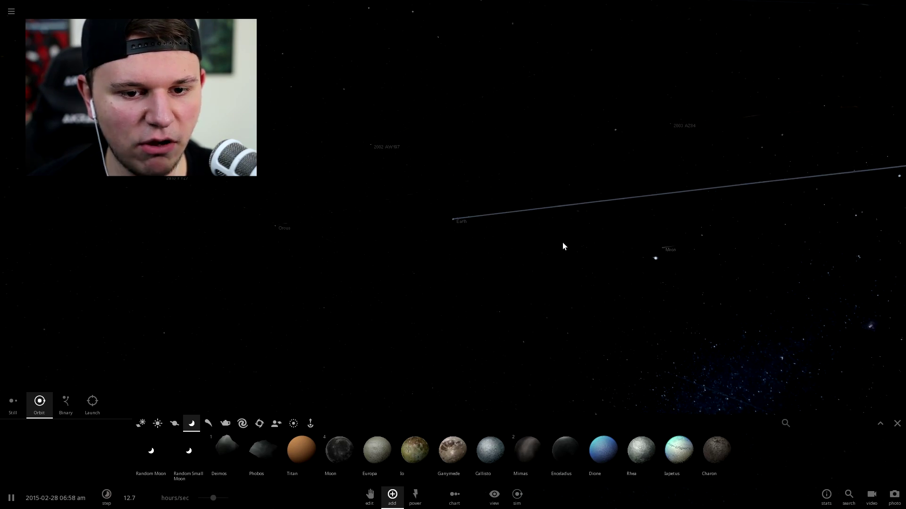
pyautogui.scroll(5, 582, 247)
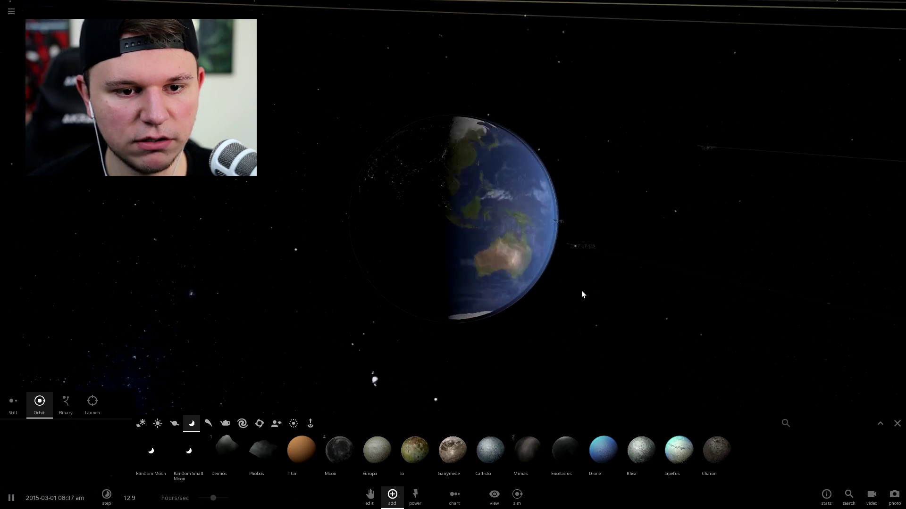
pyautogui.scroll(-5, 561, 216)
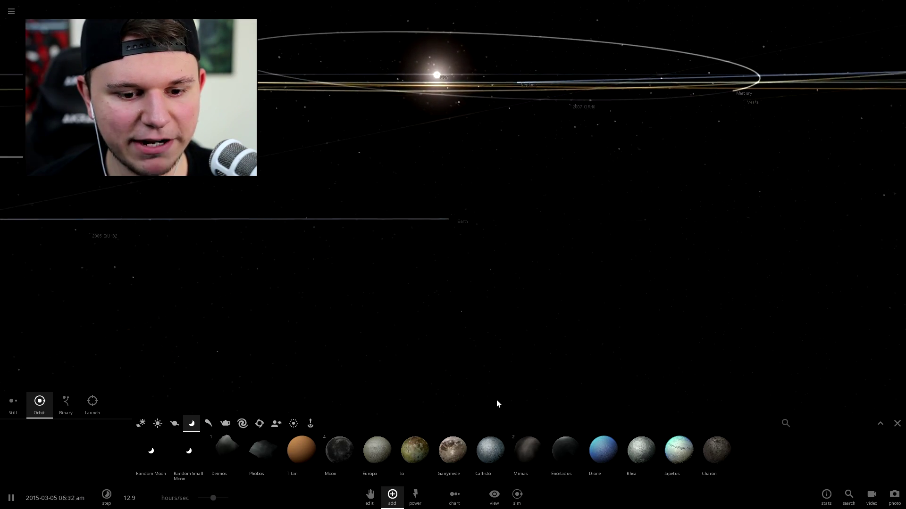
pyautogui.click(339, 450)
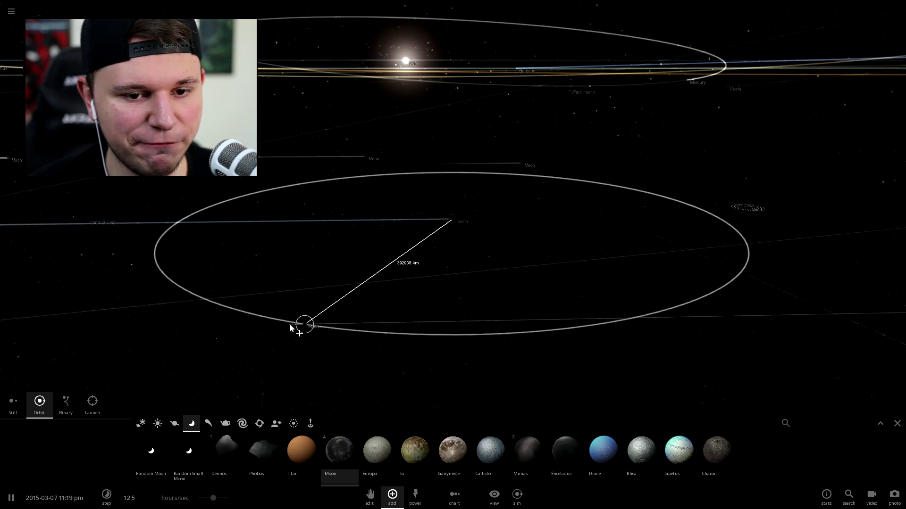
pyautogui.click(233, 328)
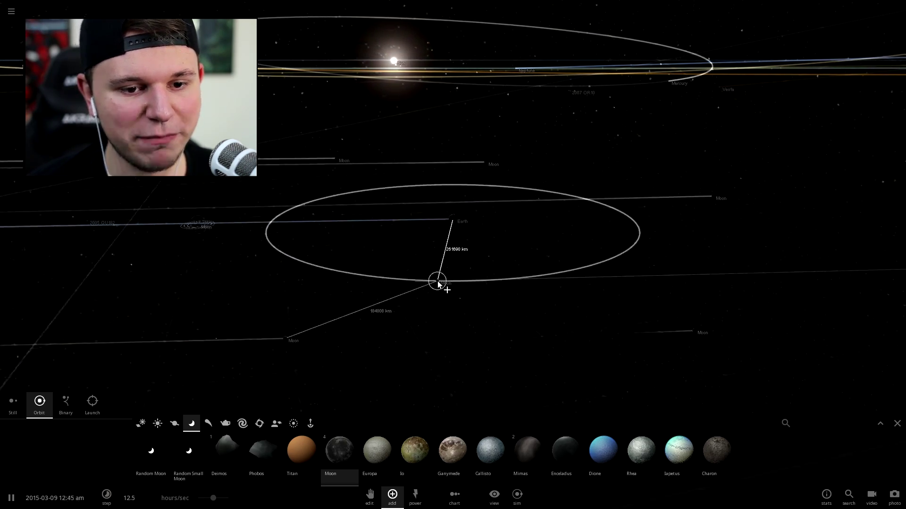
pyautogui.click(439, 284)
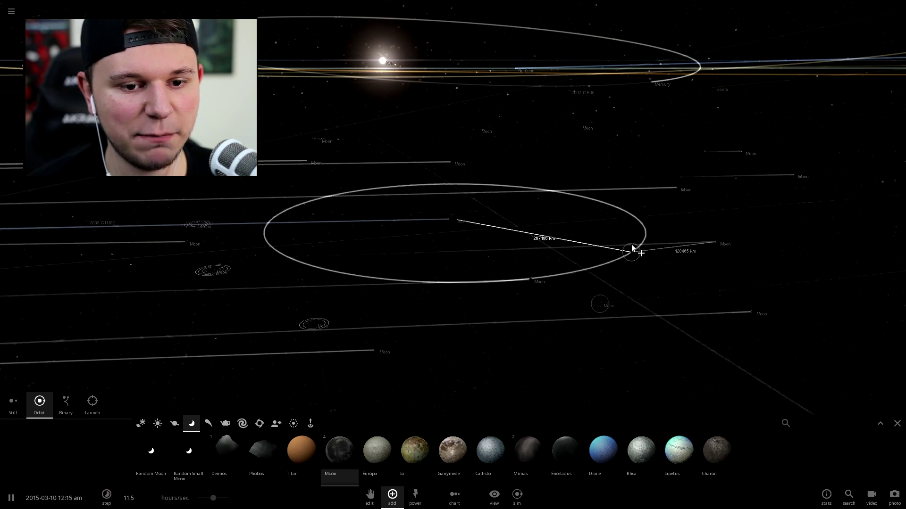
pyautogui.click(423, 290)
pyautogui.click(305, 311)
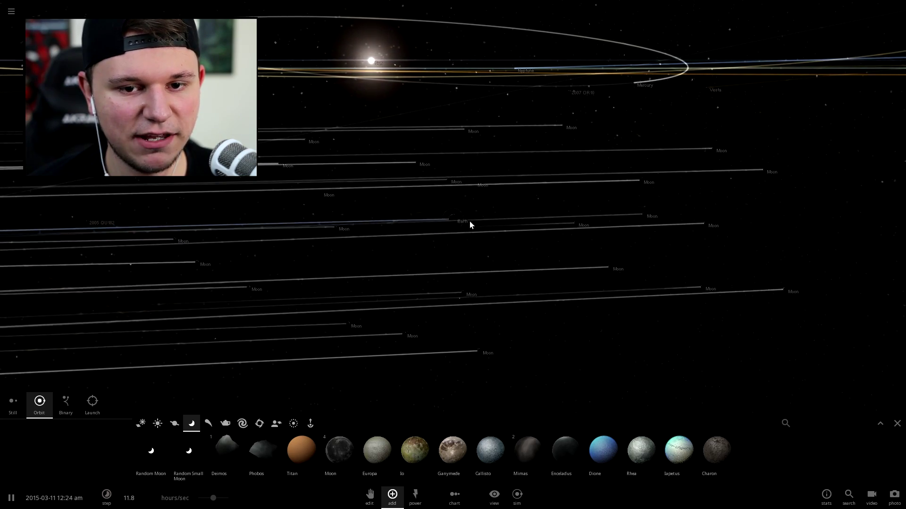
pyautogui.moveTo(465, 225)
pyautogui.mouseDown()
pyautogui.moveTo(478, 301)
pyautogui.moveTo(342, 243)
pyautogui.moveTo(466, 300)
pyautogui.mouseUp()
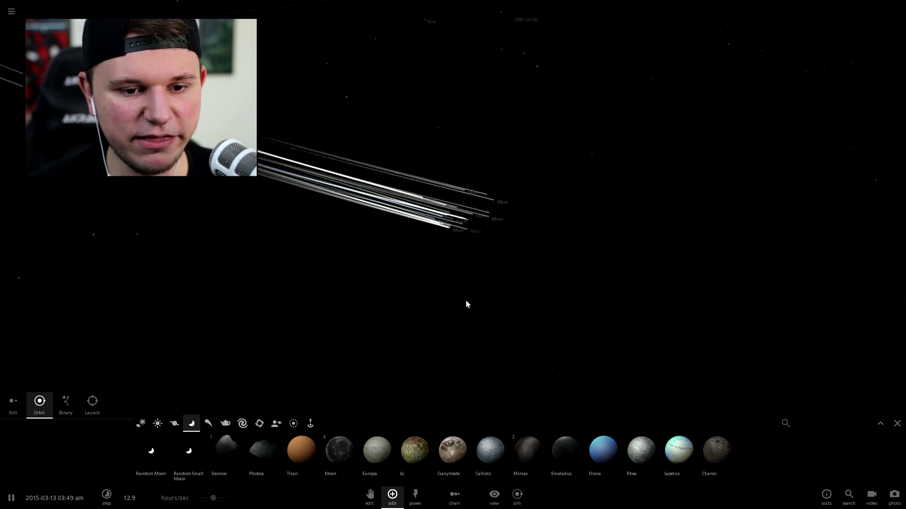
# Refocus on Earth, inspect one Moon copy, and place a Callisto into orbit
pyautogui.doubleClick(450, 207)
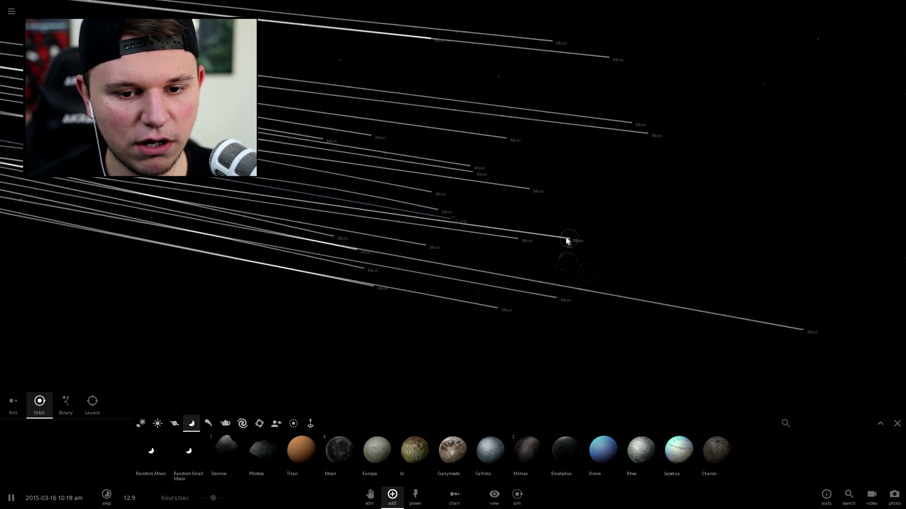
pyautogui.click(569, 237)
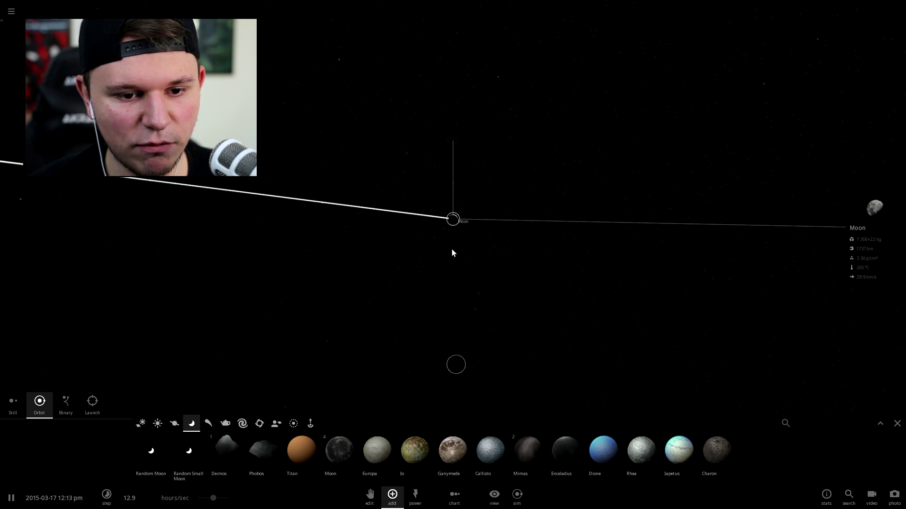
pyautogui.scroll(5, 649, 267)
pyautogui.scroll(-5, 298, 238)
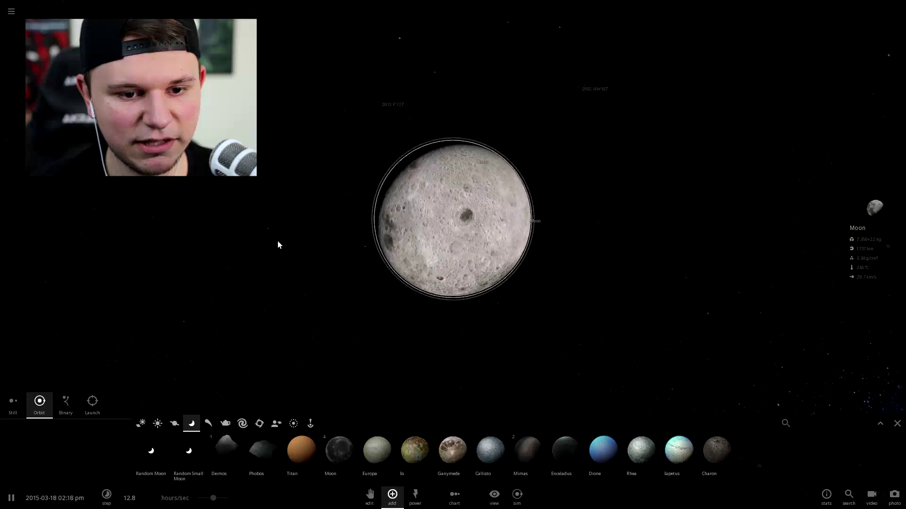
pyautogui.scroll(-5, 490, 253)
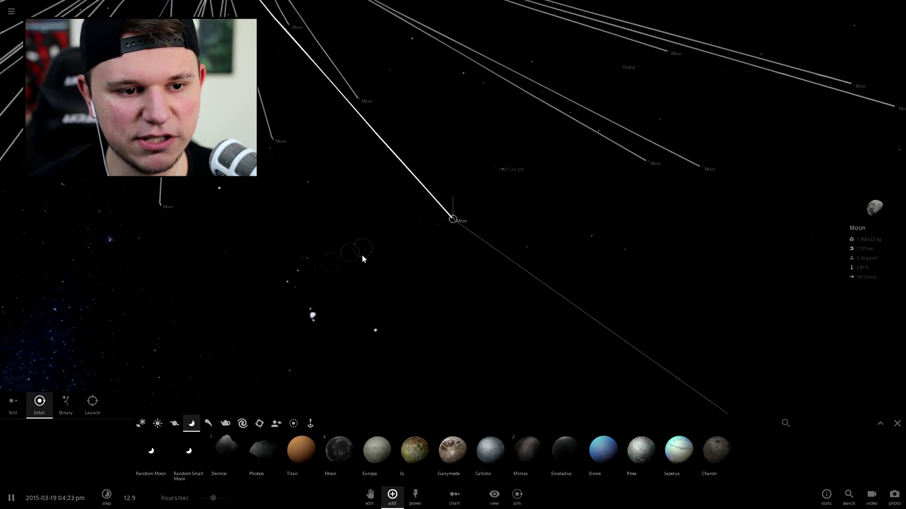
pyautogui.click(383, 233)
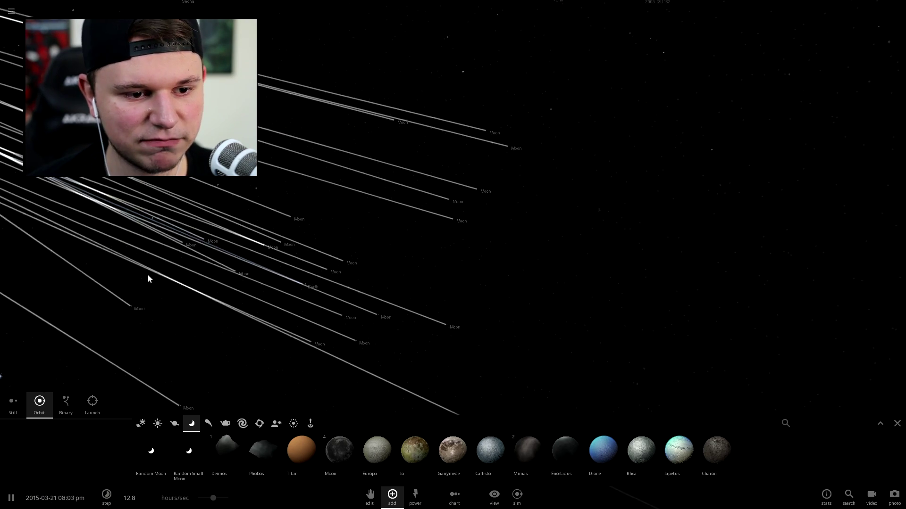
pyautogui.click(620, 205)
# Place three more Callisto moons and one Dione moon into orbit among the Moon trails
pyautogui.click(318, 226)
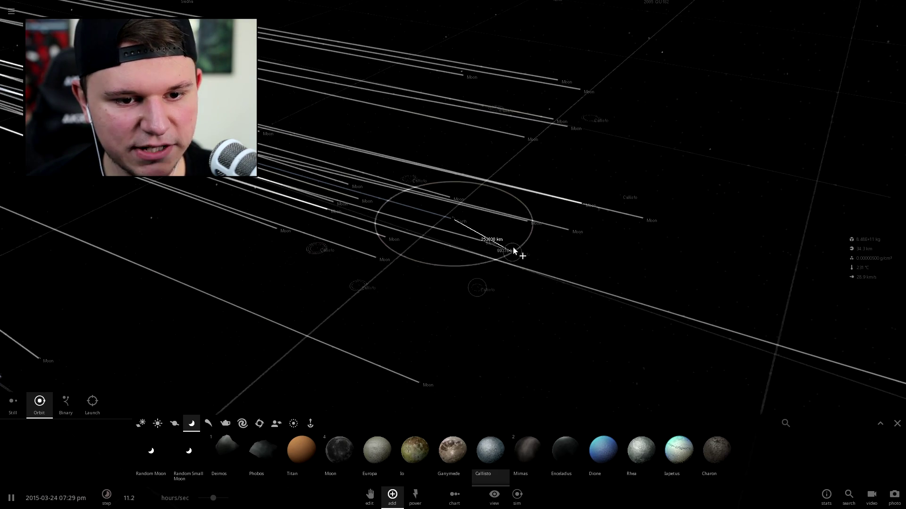
pyautogui.click(522, 254)
pyautogui.click(391, 177)
pyautogui.click(603, 449)
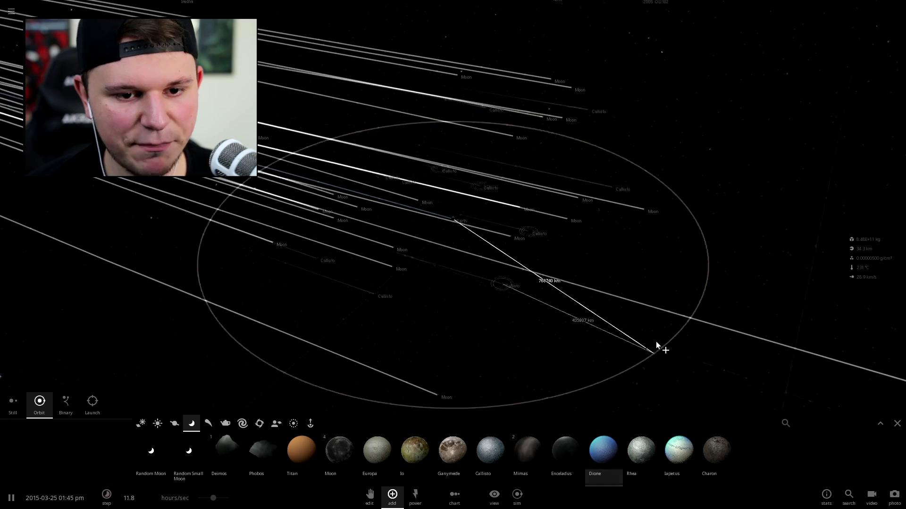
pyautogui.click(536, 204)
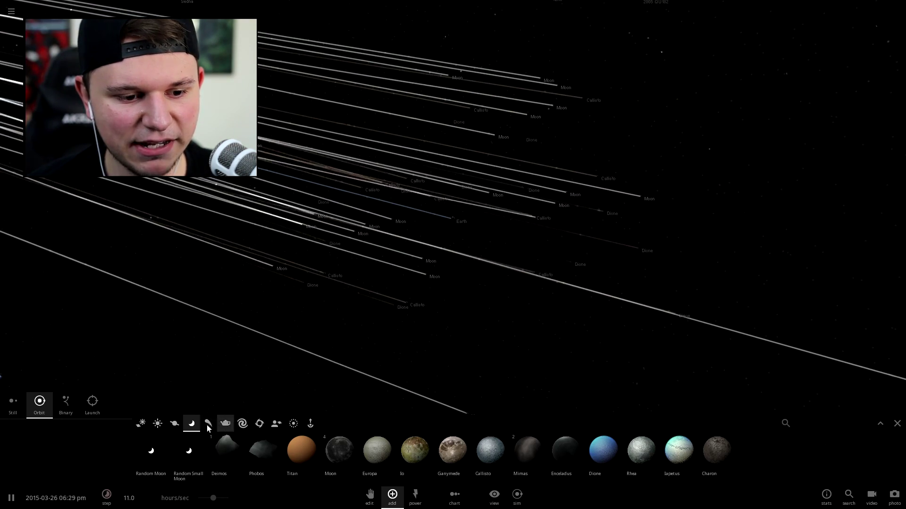
# Place a Proxima b planet into orbit, then select the glowing Callisto moon
pyautogui.click(157, 424)
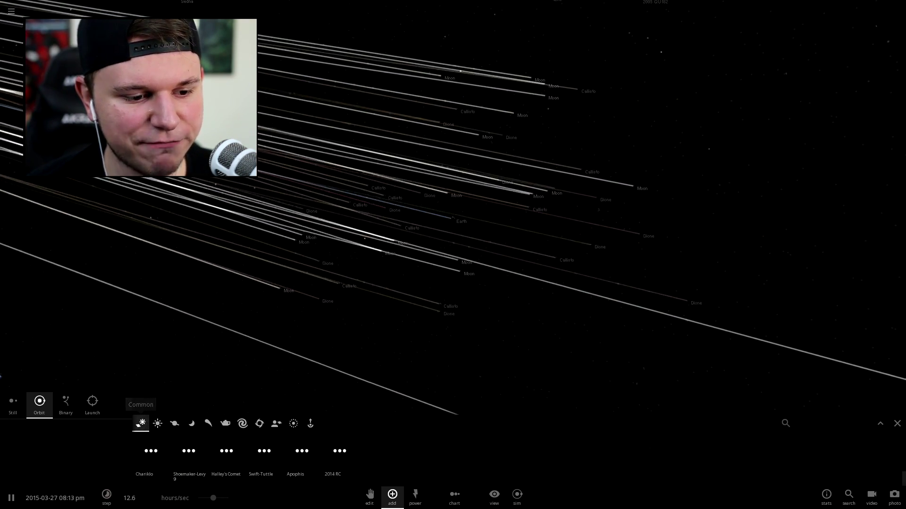
pyautogui.click(174, 423)
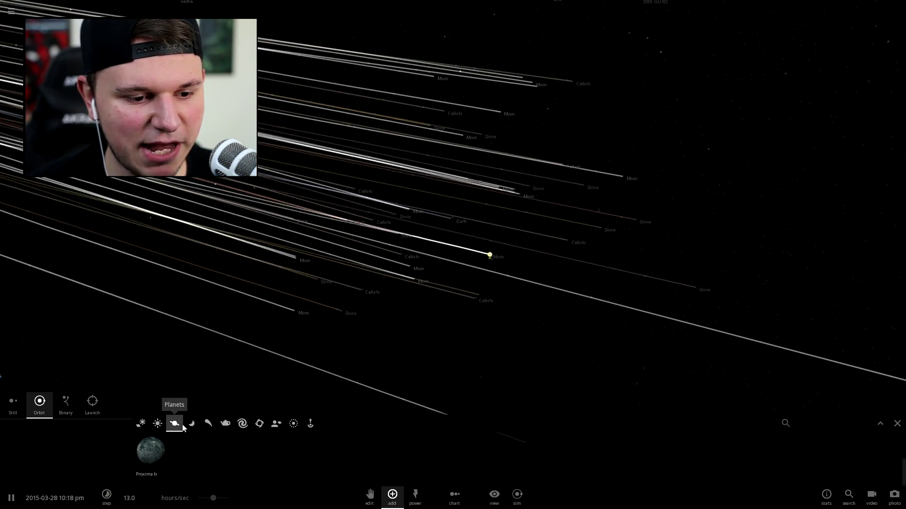
pyautogui.click(151, 451)
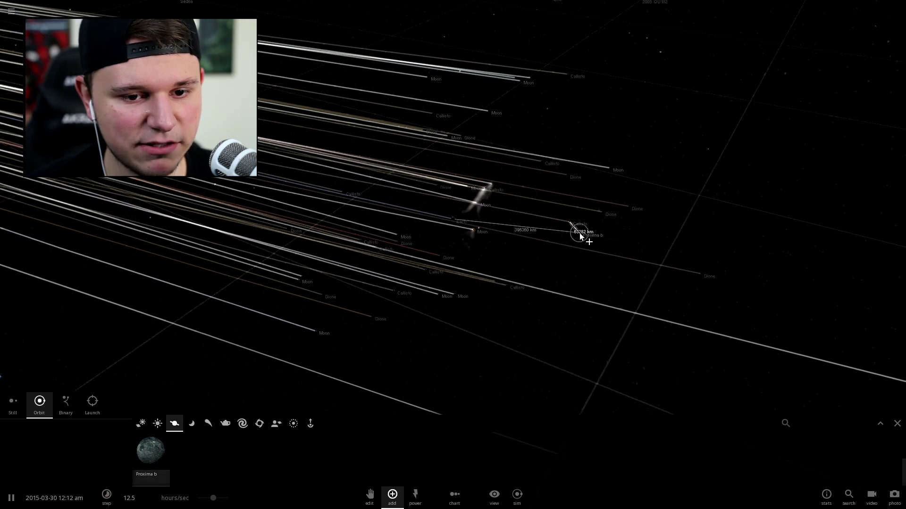
pyautogui.click(463, 214)
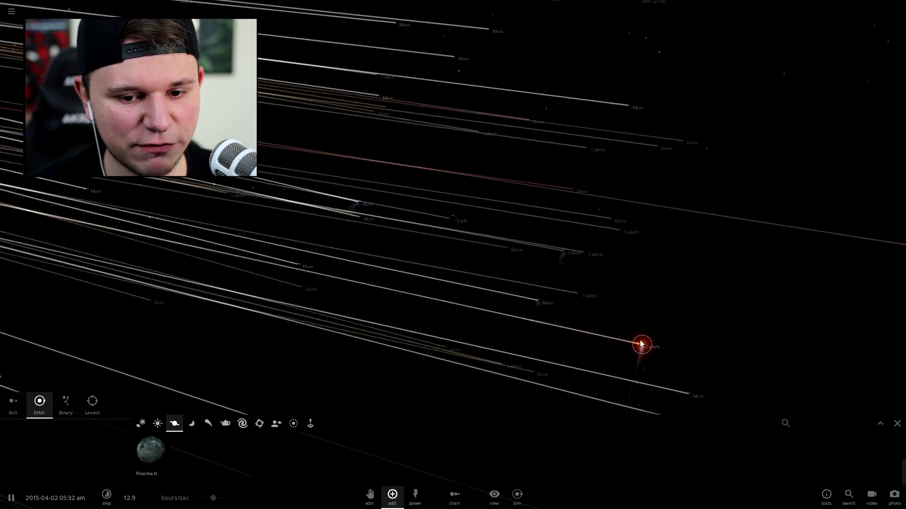
pyautogui.click(679, 346)
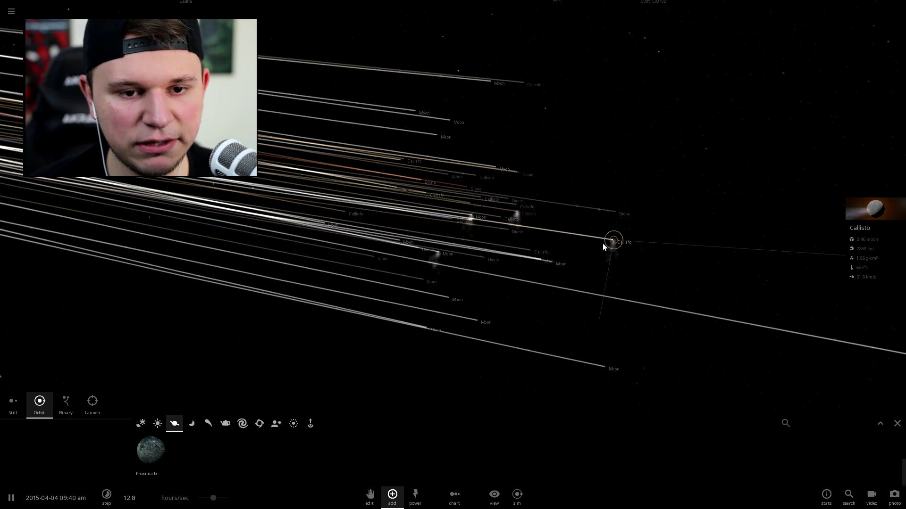
pyautogui.click(415, 494)
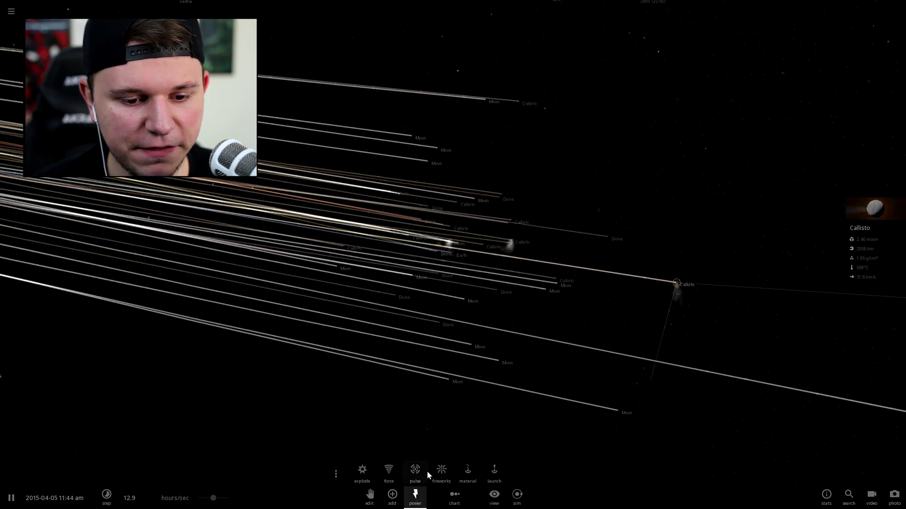
# Explode the selected Callisto with the Explode power and set the time speed to 0
pyautogui.click(362, 470)
pyautogui.click(738, 285)
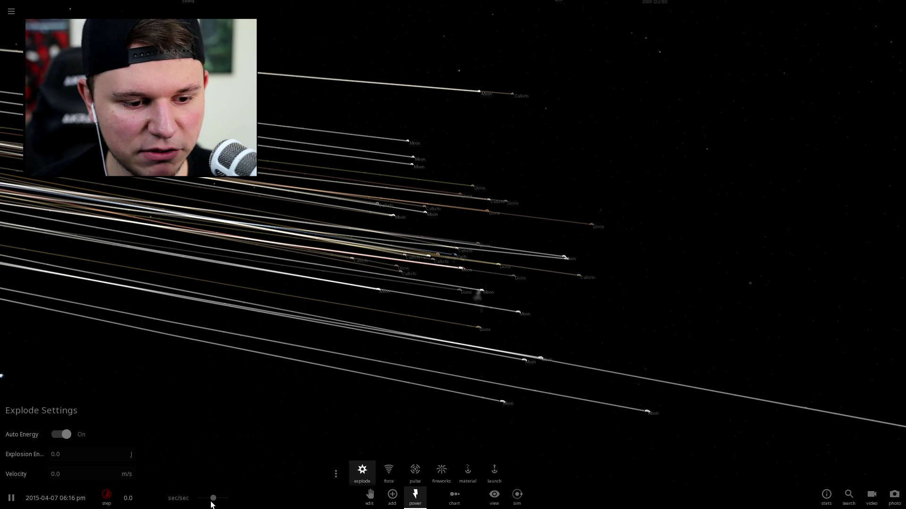
pyautogui.moveTo(217, 501); pyautogui.dragTo(239, 503)
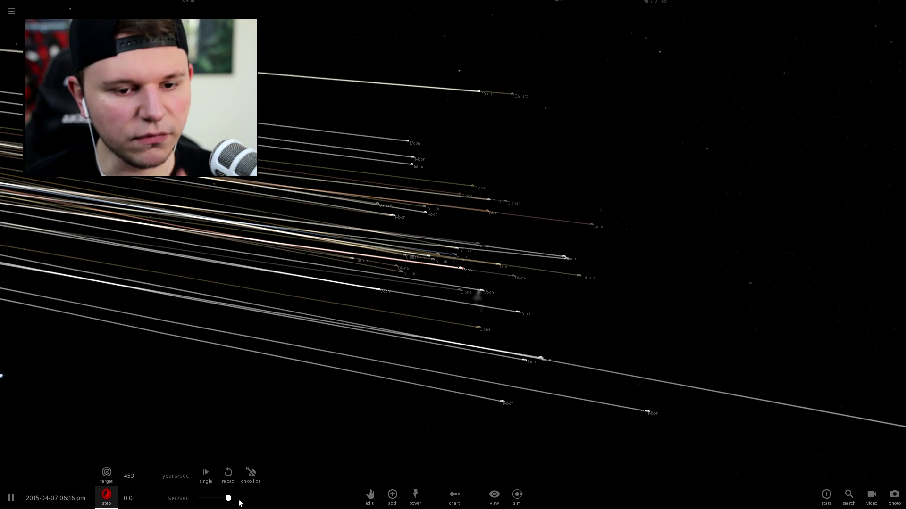
pyautogui.click(504, 386)
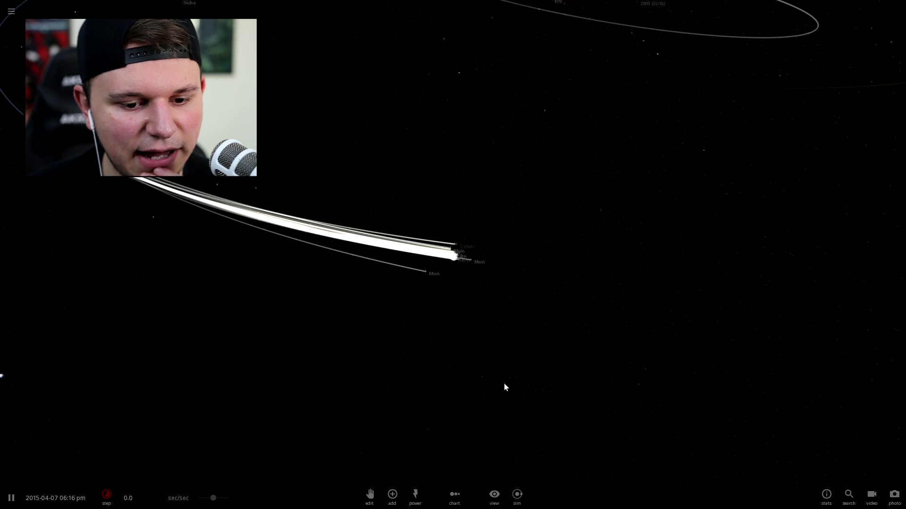
pyautogui.scroll(-5, 504, 386)
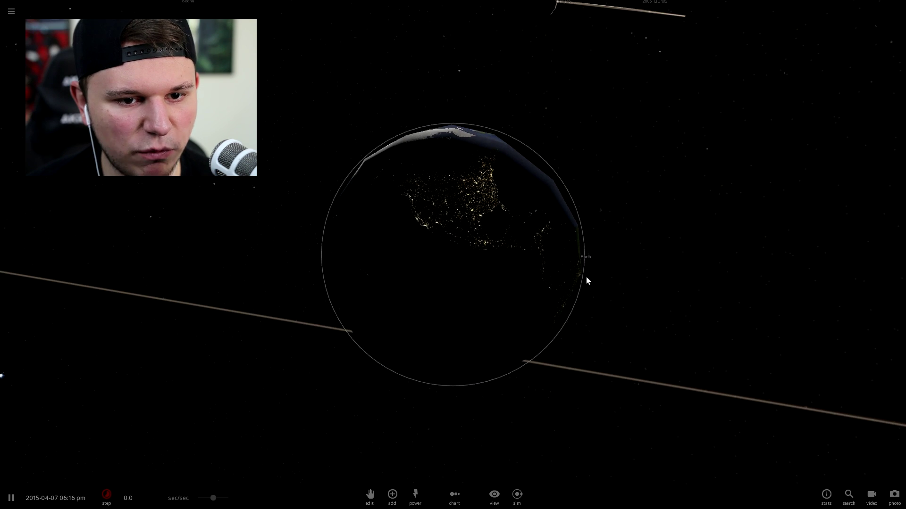
# Orbit the camera close around Earth to its night side with North American city lights
pyautogui.moveTo(625, 269); pyautogui.dragTo(428, 269)
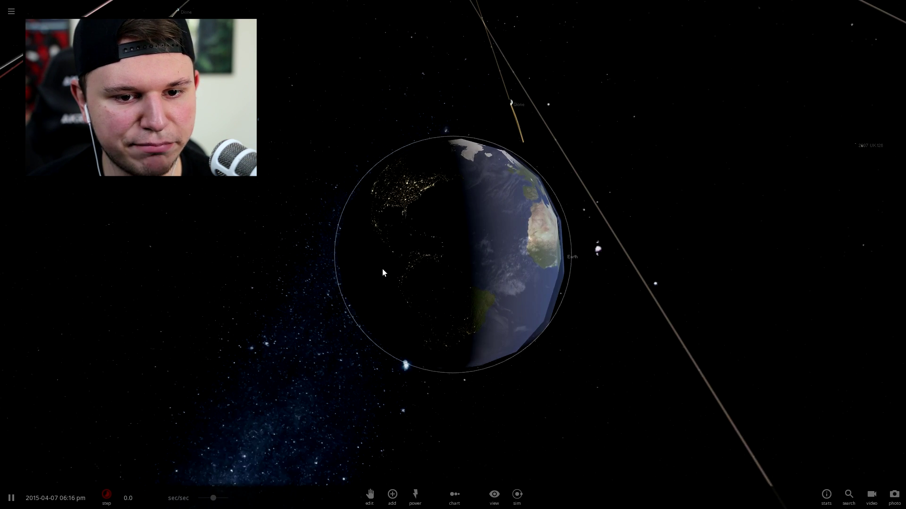
pyautogui.moveTo(428, 268)
pyautogui.mouseDown()
pyautogui.moveTo(324, 266)
pyautogui.moveTo(685, 239)
pyautogui.mouseUp()
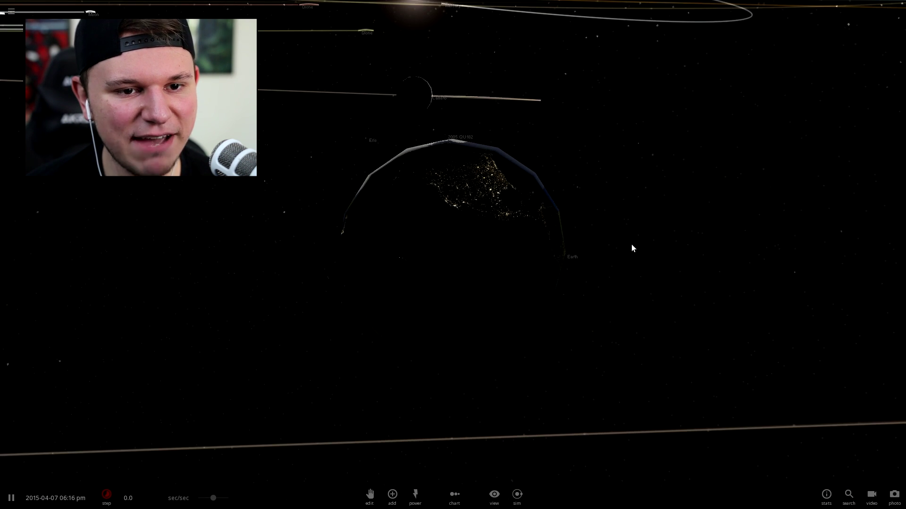
pyautogui.moveTo(685, 242); pyautogui.dragTo(582, 249)
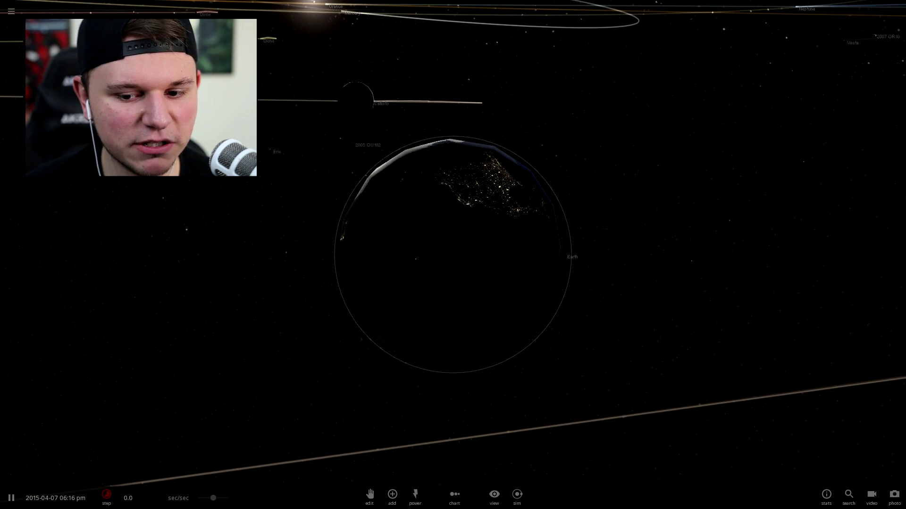
# Load the 'New Horizon Pluto Encounter in 2015' simulation and orbit the view around the spacecraft
pyautogui.click(12, 12)
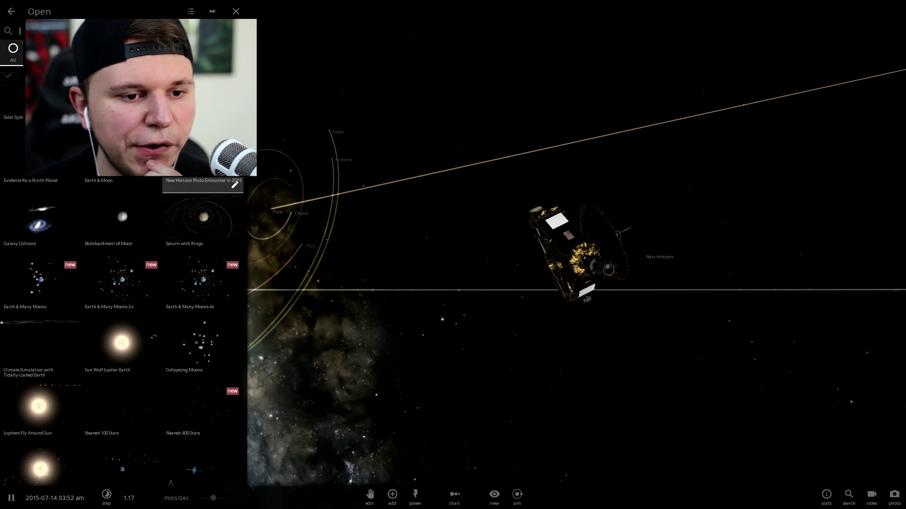
pyautogui.click(12, 12)
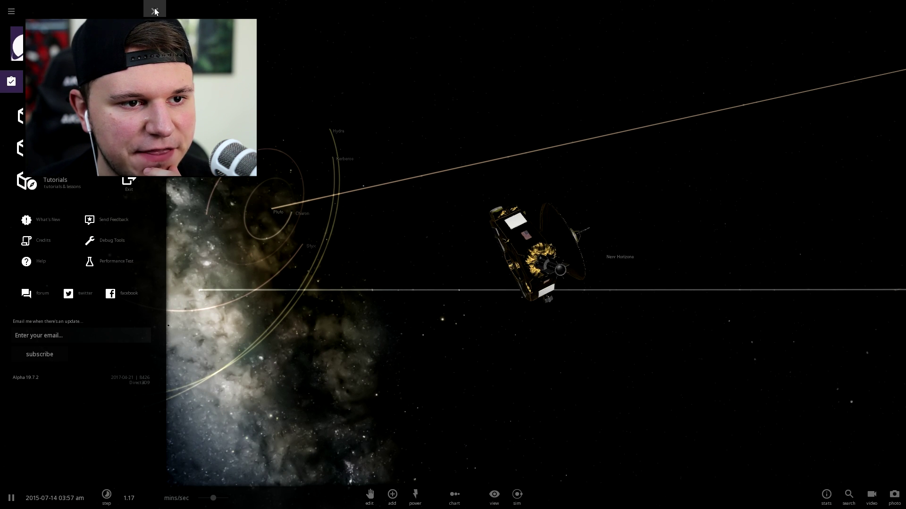
pyautogui.click(156, 11)
pyautogui.moveTo(523, 127); pyautogui.dragTo(458, 134)
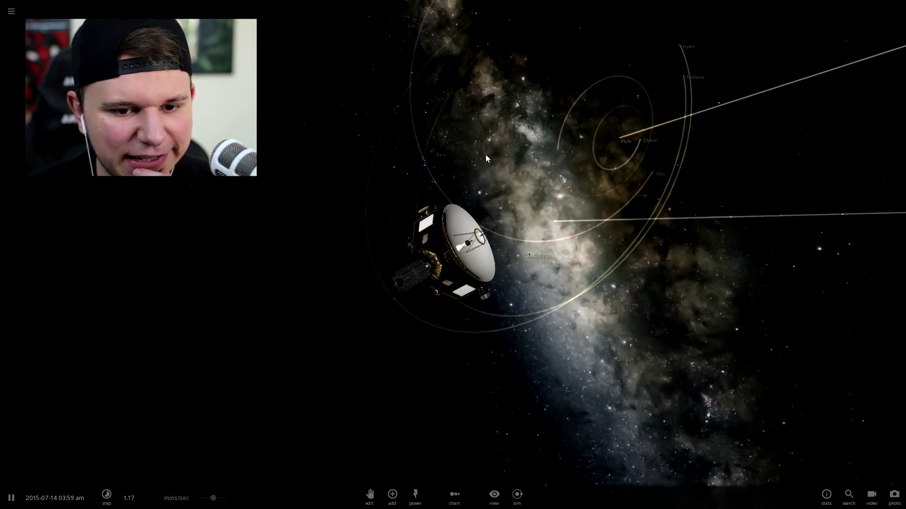
pyautogui.scroll(3, 510, 252)
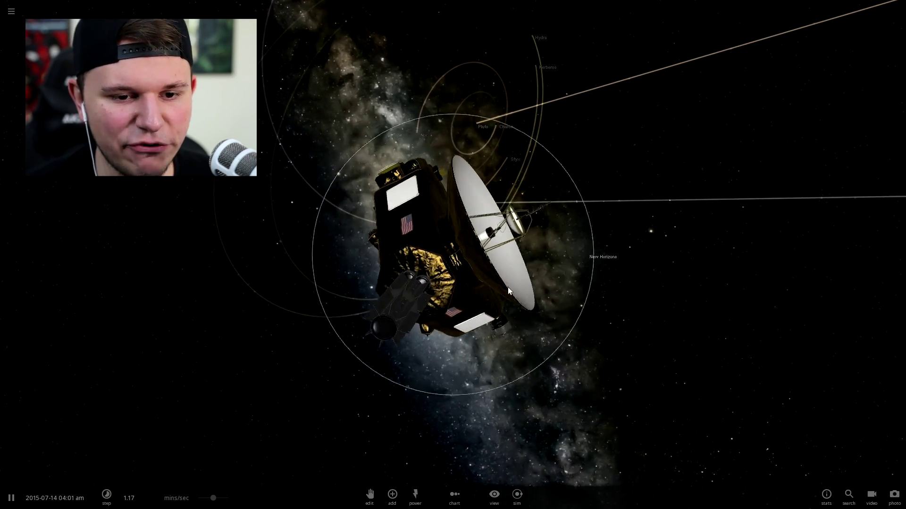
# Orbit around New Horizons and select the spacecraft to show its stats
pyautogui.moveTo(507, 287)
pyautogui.mouseDown()
pyautogui.moveTo(535, 267)
pyautogui.moveTo(199, 323)
pyautogui.moveTo(511, 307)
pyautogui.moveTo(211, 262)
pyautogui.moveTo(436, 270)
pyautogui.moveTo(692, 370)
pyautogui.moveTo(468, 261)
pyautogui.moveTo(378, 276)
pyautogui.moveTo(472, 256)
pyautogui.mouseUp()
pyautogui.scroll(-3, 469, 257)
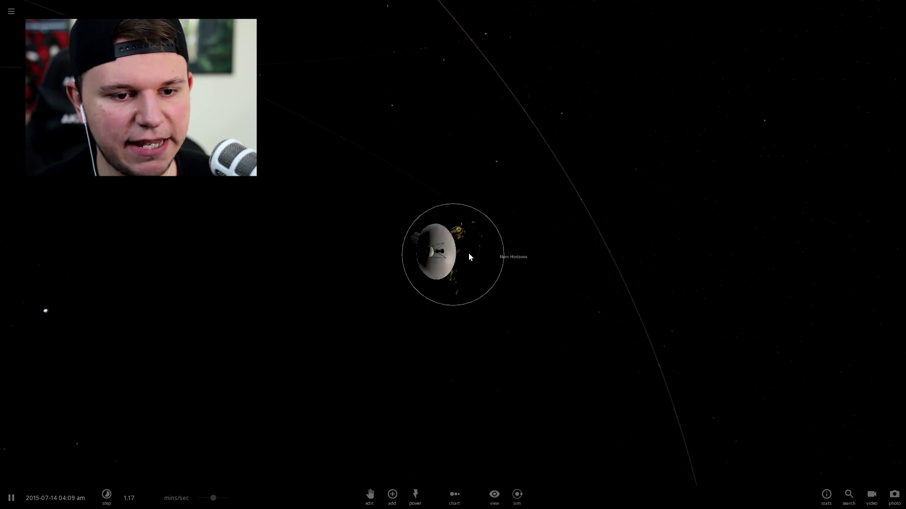
pyautogui.scroll(-5, 319, 166)
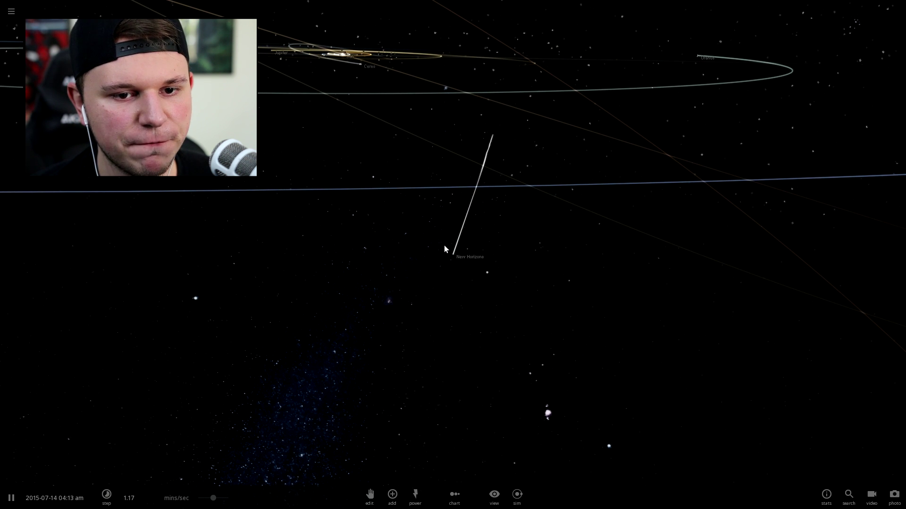
pyautogui.click(452, 257)
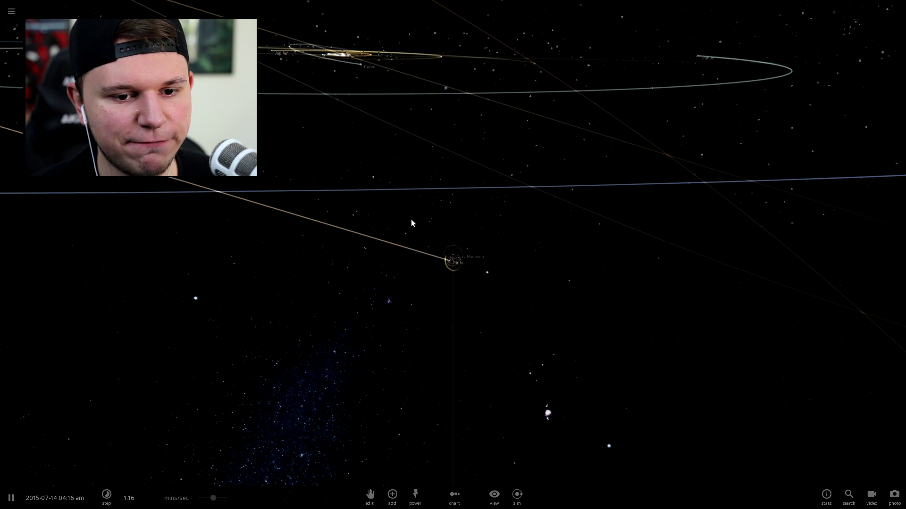
pyautogui.scroll(5, 460, 276)
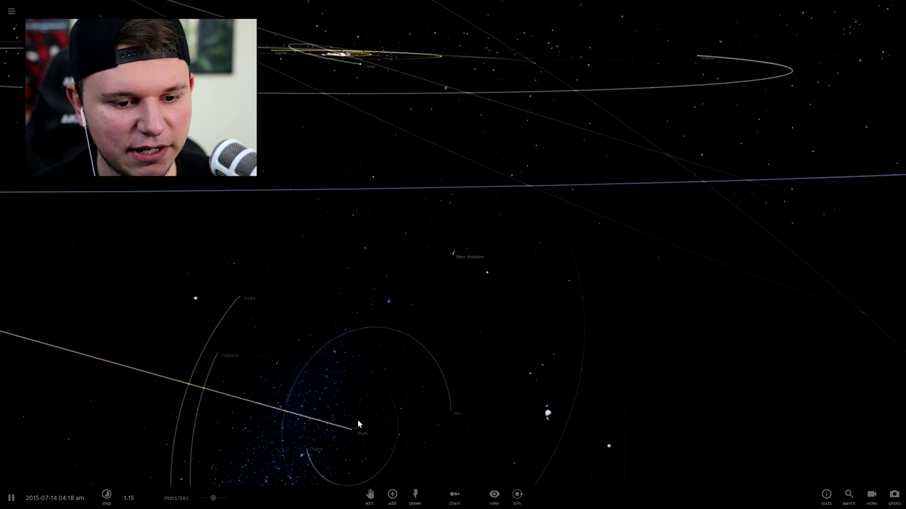
pyautogui.scroll(-3, 370, 406)
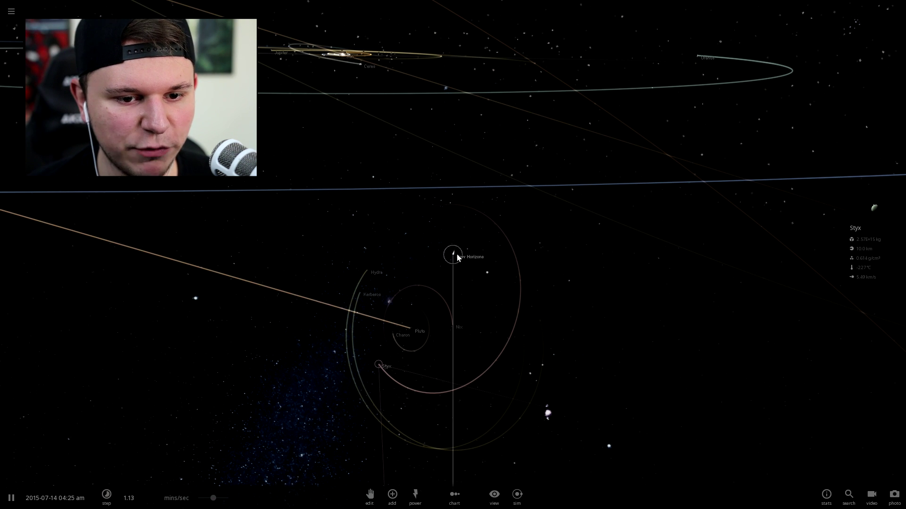
pyautogui.moveTo(210, 264)
pyautogui.mouseDown()
pyautogui.moveTo(350, 72)
pyautogui.moveTo(407, 175)
pyautogui.mouseUp()
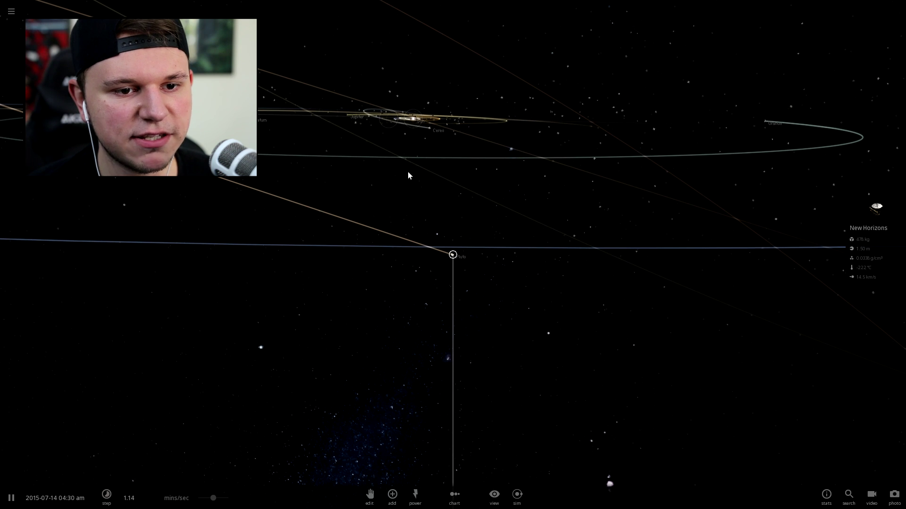
# Place a 'Black Hole 10 Million M_Sun' beside Pluto near the solar system
pyautogui.click(394, 496)
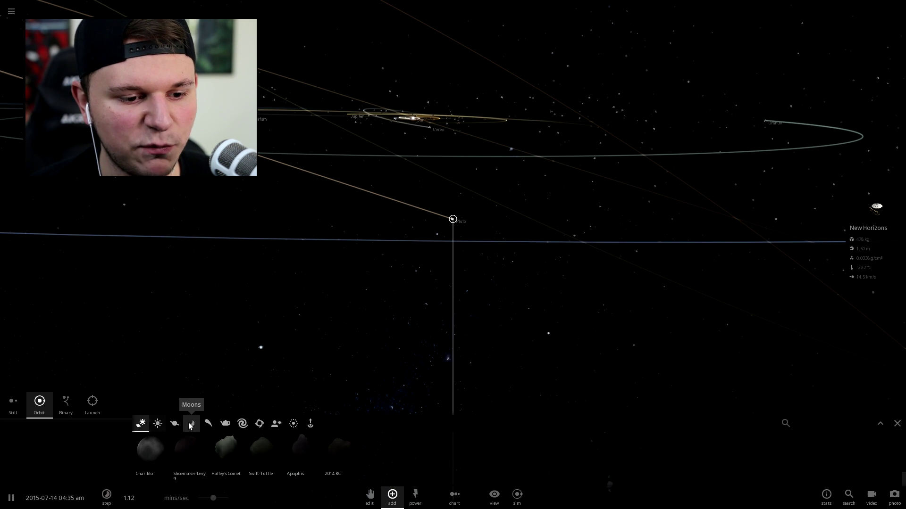
pyautogui.click(244, 426)
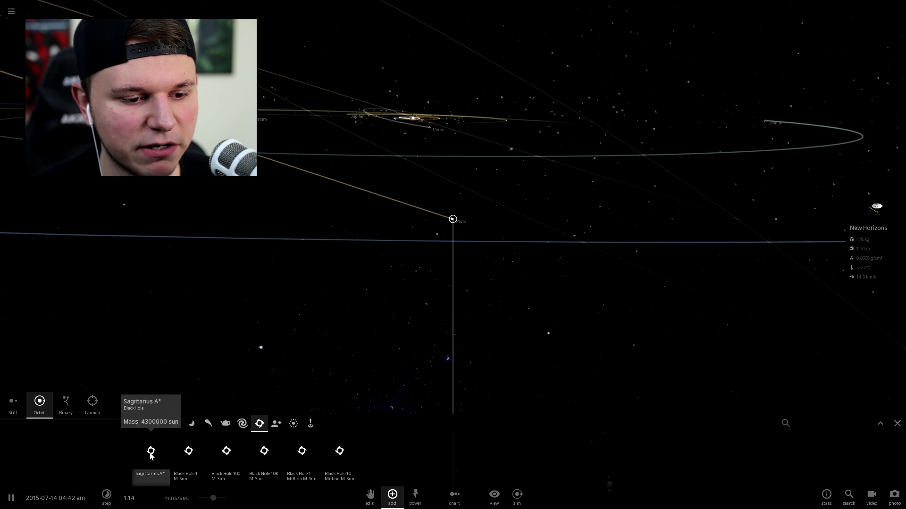
pyautogui.click(333, 460)
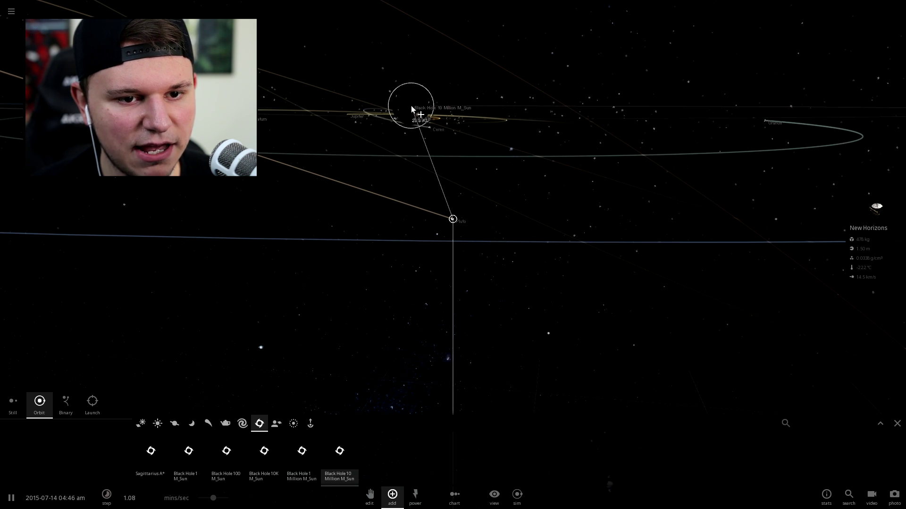
pyautogui.scroll(-5, 412, 110)
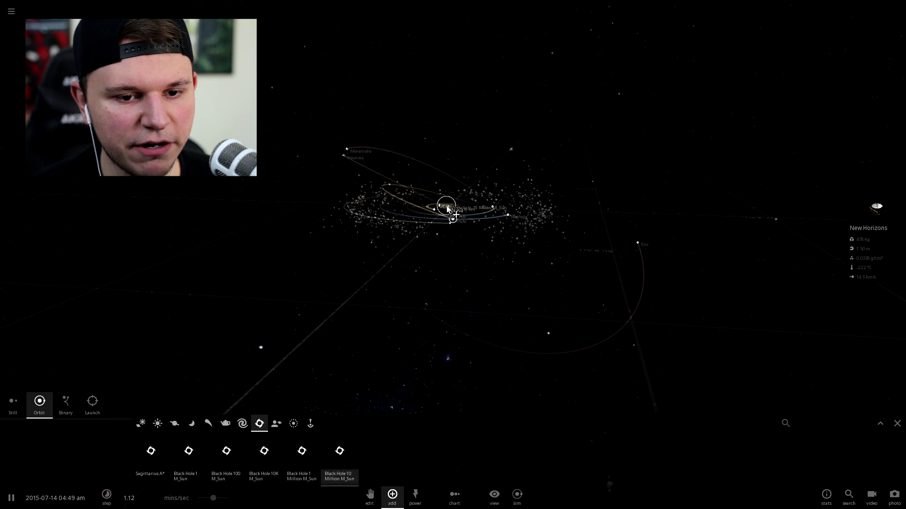
pyautogui.click(447, 209)
pyautogui.scroll(5, 469, 206)
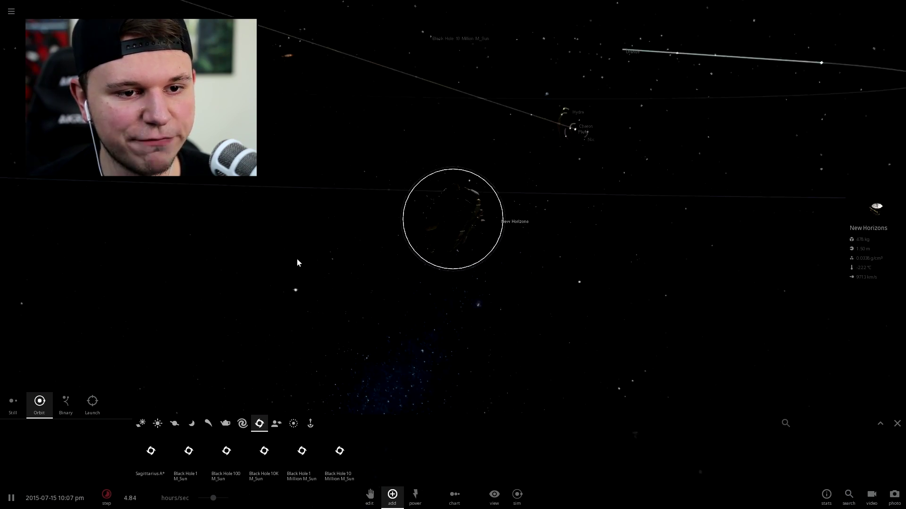
# Launch fireworks at New Horizons with the Fireworks power
pyautogui.click(414, 497)
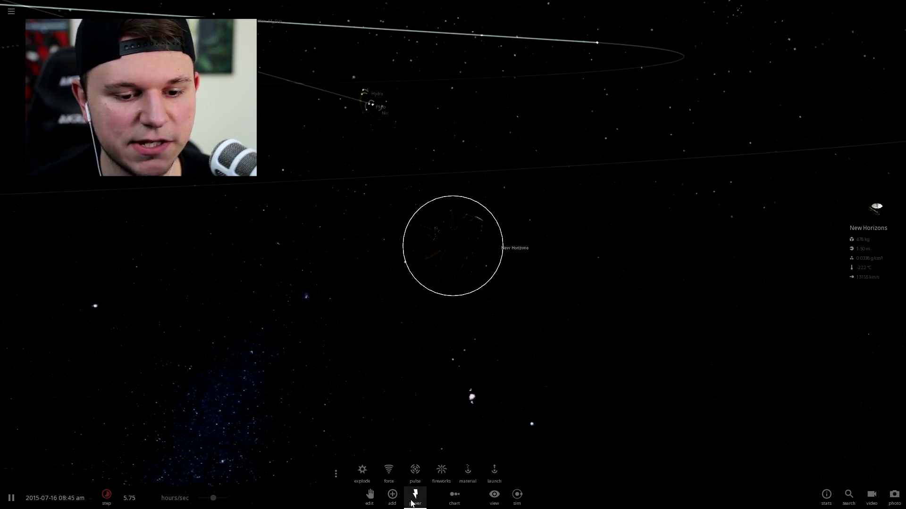
pyautogui.click(440, 471)
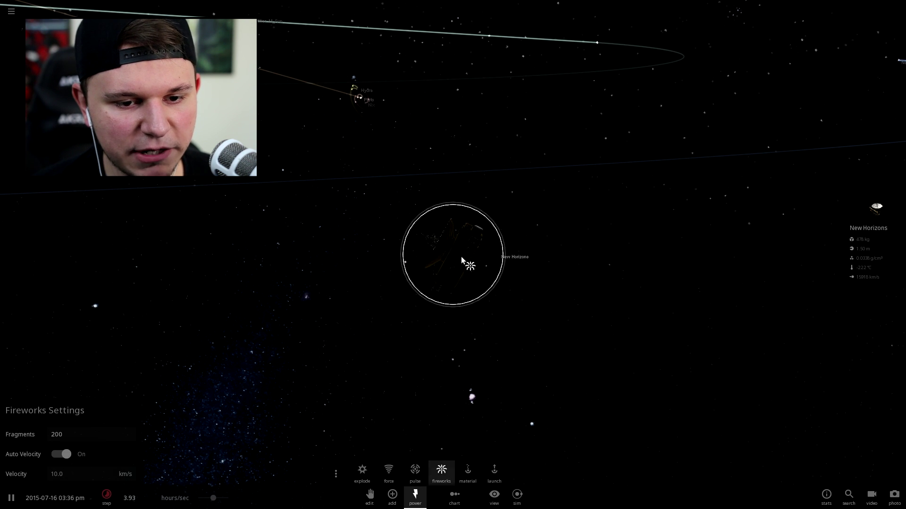
pyautogui.click(461, 257)
pyautogui.scroll(-3, 461, 257)
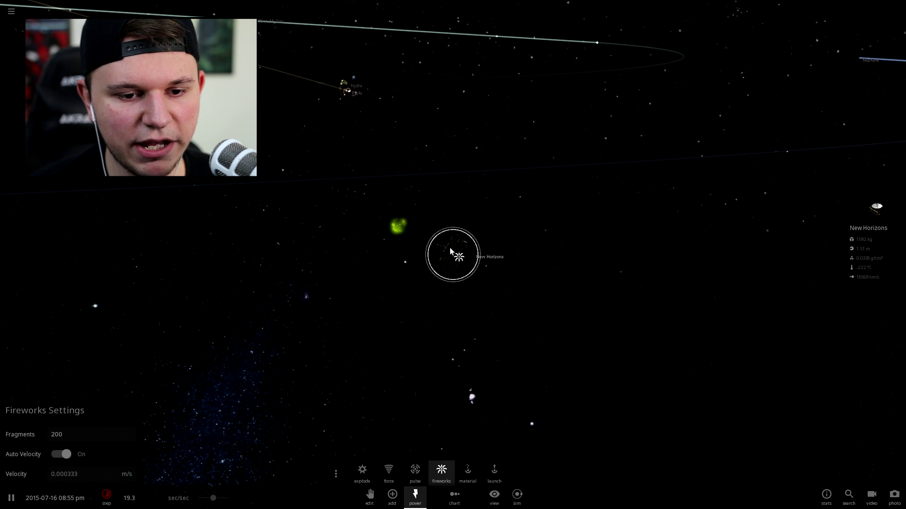
pyautogui.press('Escape')
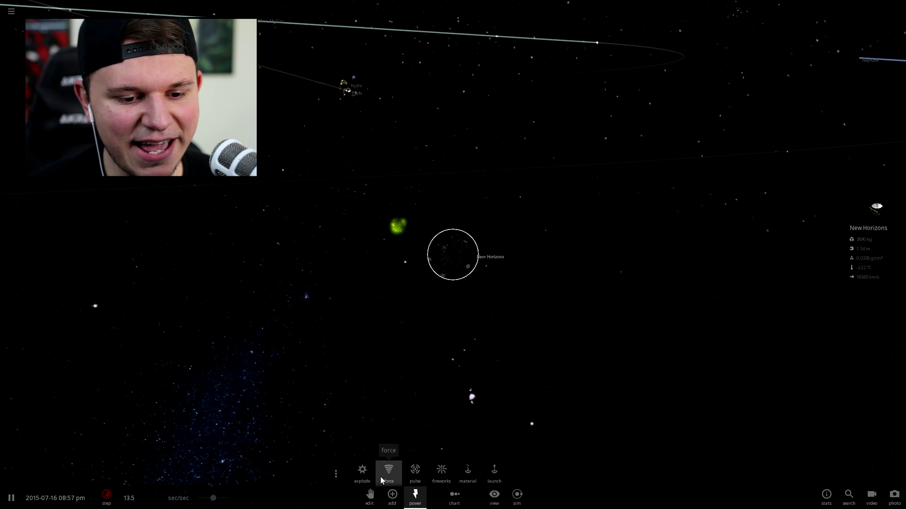
# Blow up New Horizons with the Explode power
pyautogui.click(362, 471)
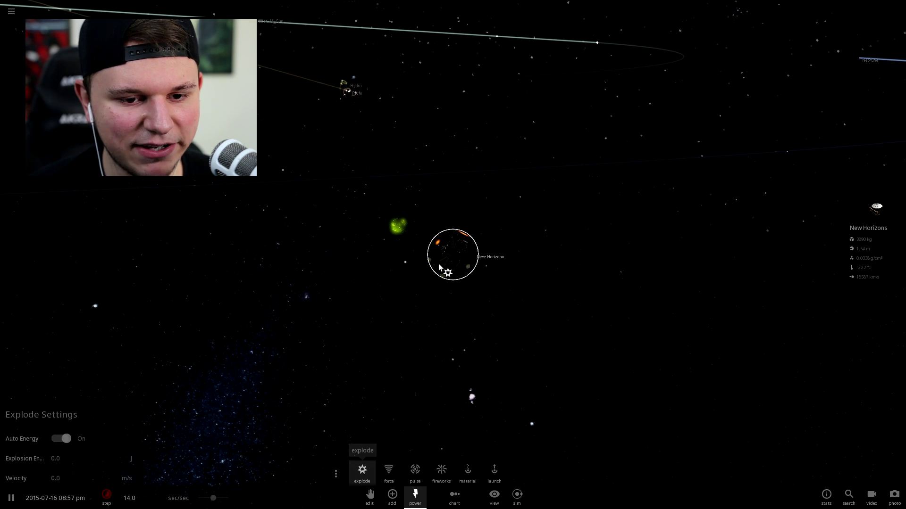
pyautogui.click(444, 259)
pyautogui.press('Escape')
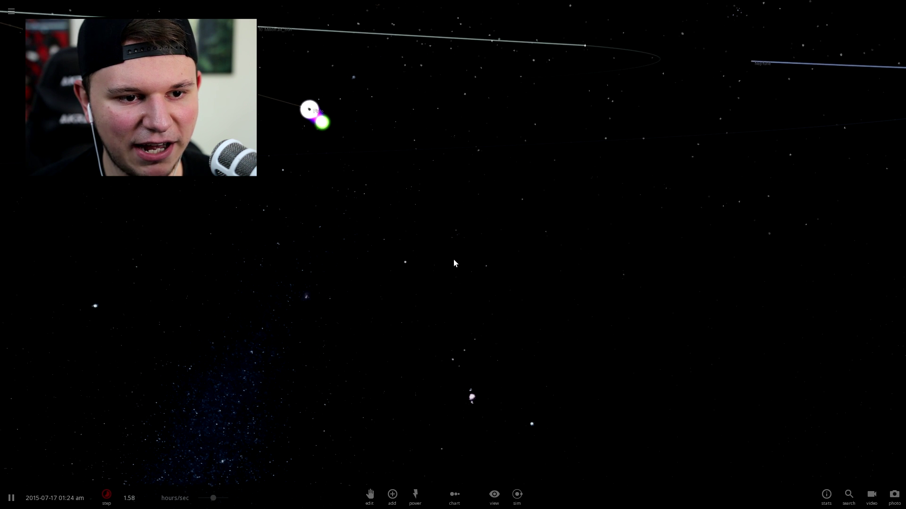
# Tilt the view and drag the black hole to a spot close beside the Sun
pyautogui.moveTo(423, 221); pyautogui.dragTo(421, 325)
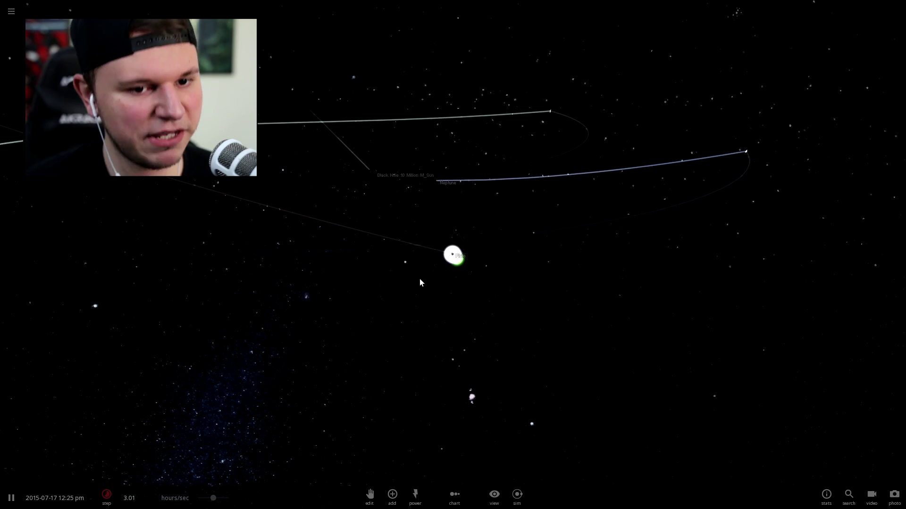
pyautogui.moveTo(420, 326); pyautogui.dragTo(436, 233)
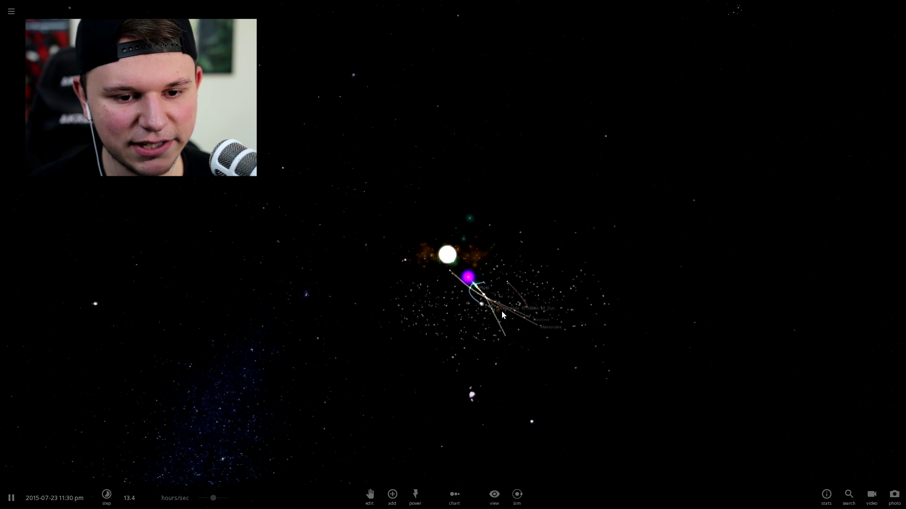
pyautogui.moveTo(478, 287); pyautogui.dragTo(504, 333)
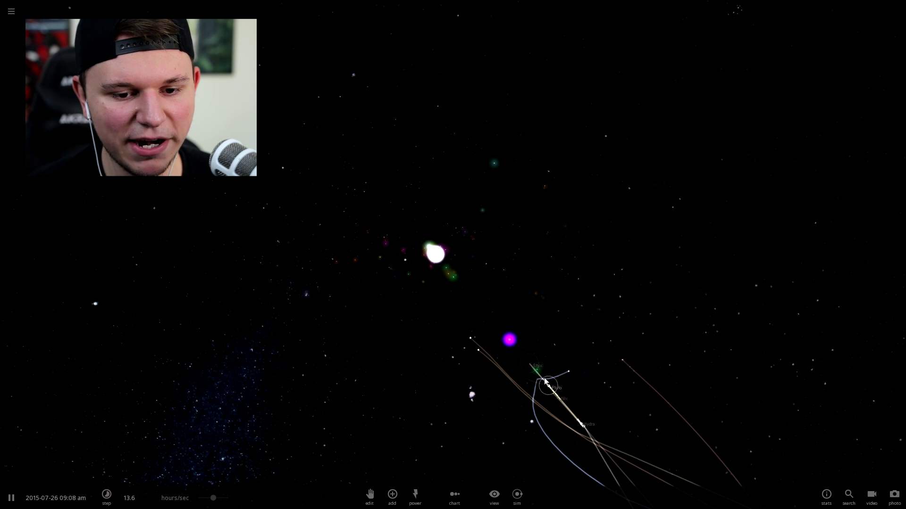
pyautogui.moveTo(505, 333); pyautogui.dragTo(512, 344)
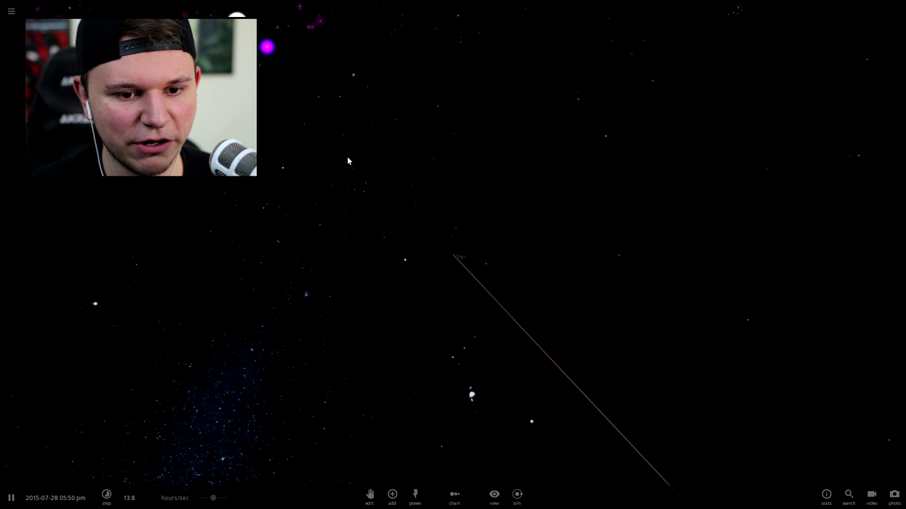
pyautogui.moveTo(447, 267); pyautogui.dragTo(534, 328)
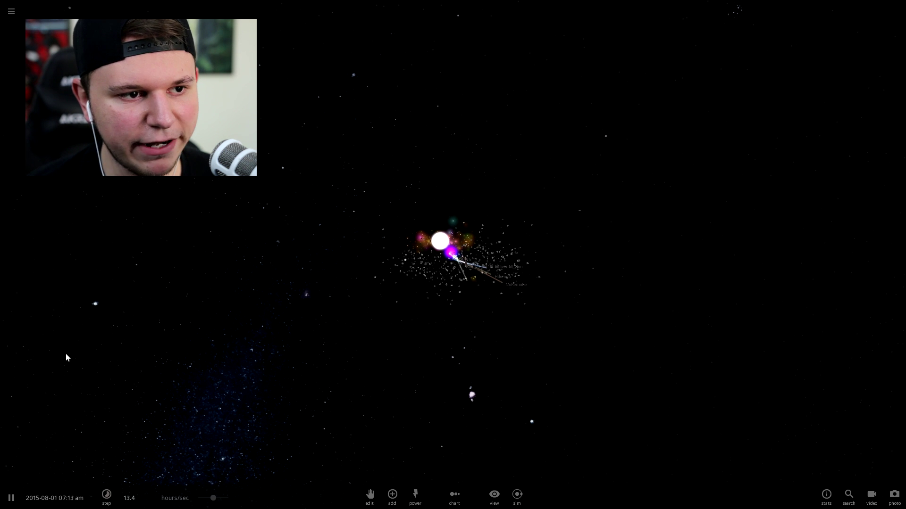
# Place the Andromeda galaxy from the Galaxies category into the scene
pyautogui.click(393, 496)
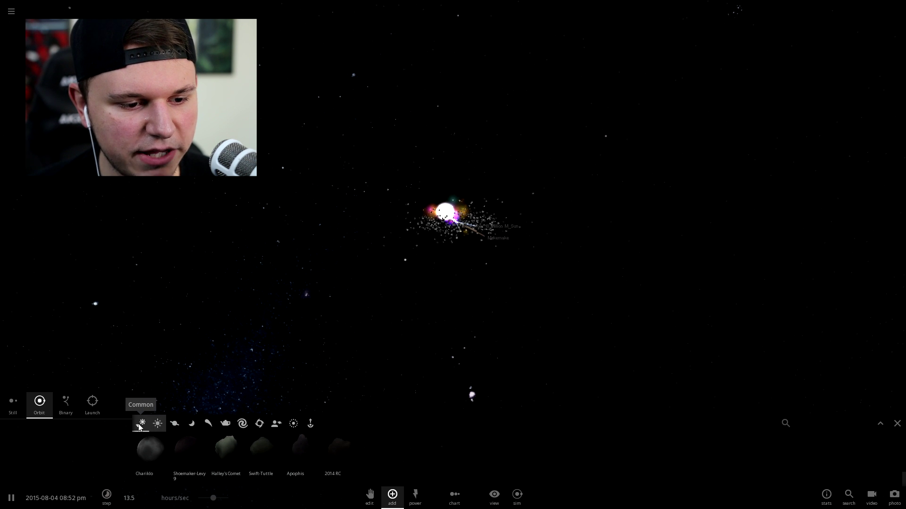
pyautogui.click(225, 425)
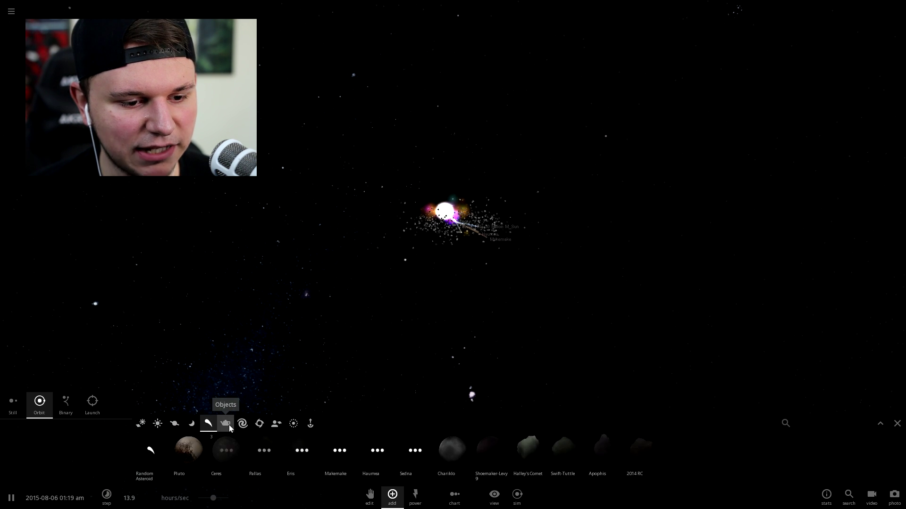
pyautogui.click(243, 424)
pyautogui.click(240, 457)
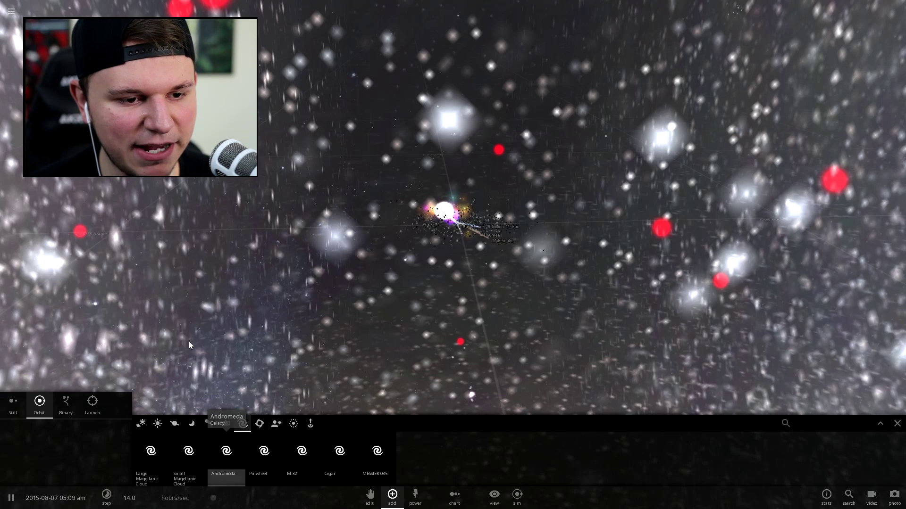
pyautogui.click(324, 271)
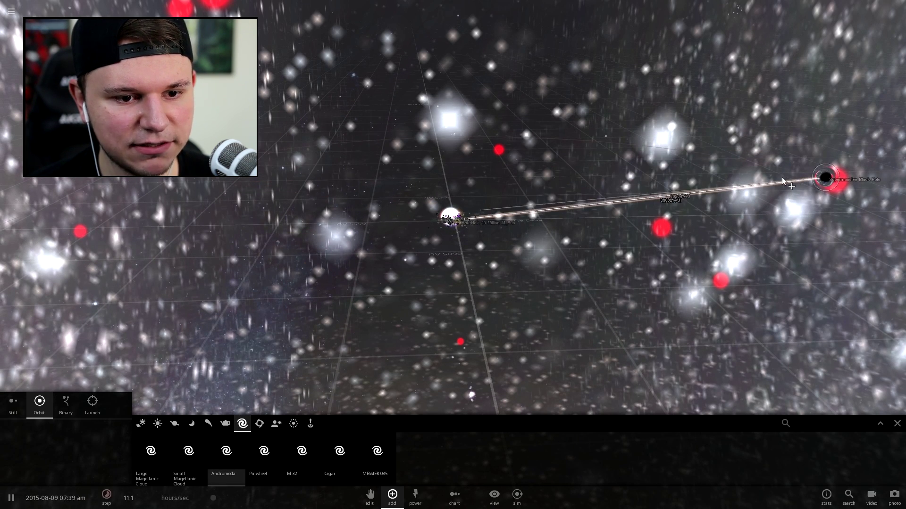
pyautogui.click(220, 246)
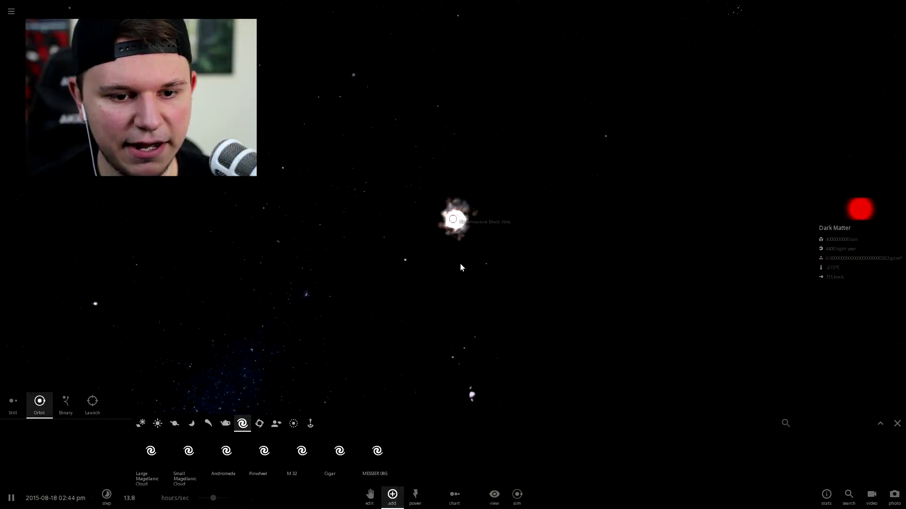
pyautogui.scroll(8, 460, 265)
pyautogui.scroll(5, 458, 267)
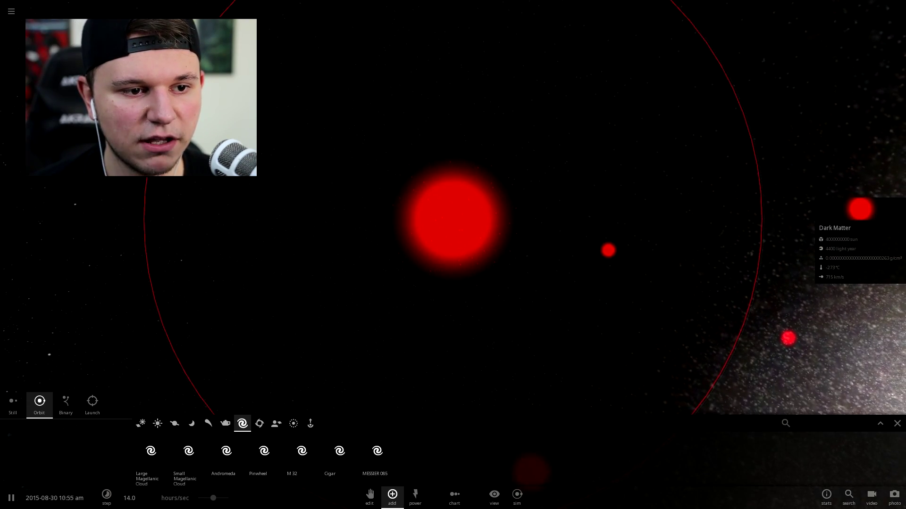
pyautogui.scroll(-5, 587, 232)
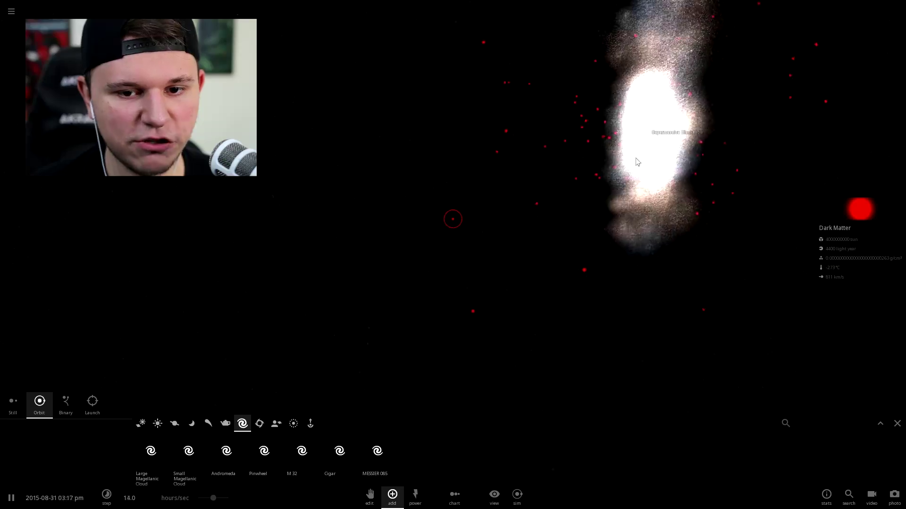
# Select Andromeda's Supermassive Black Hole, then the 10-million-solar-mass black hole, and watch it fall in
pyautogui.click(611, 135)
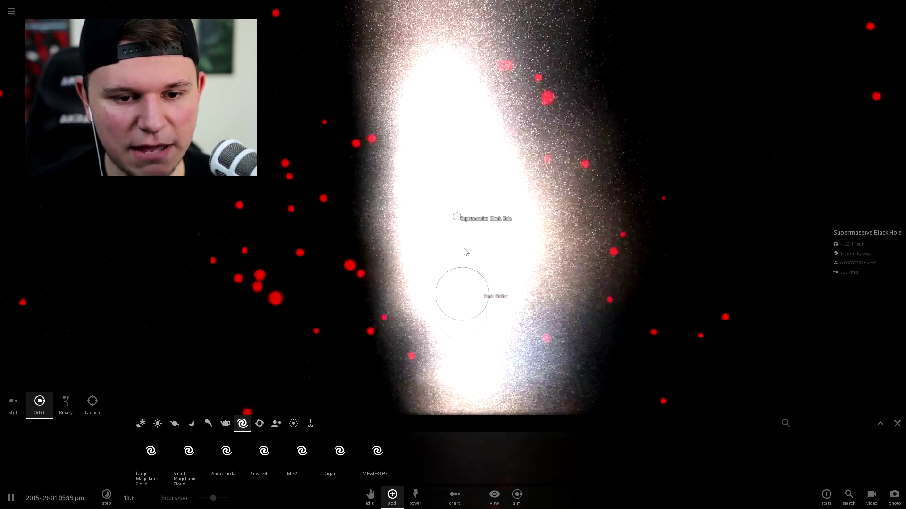
pyautogui.scroll(5, 463, 251)
pyautogui.scroll(-3, 445, 272)
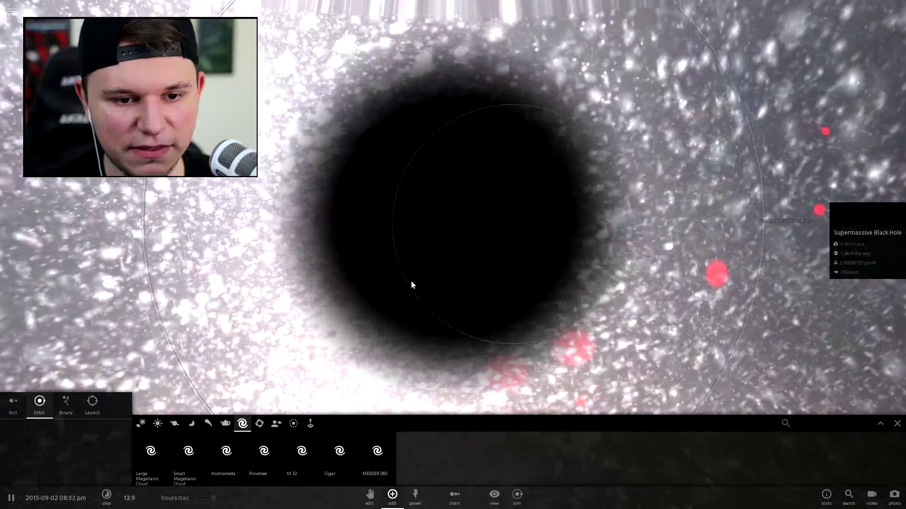
pyautogui.scroll(-3, 449, 274)
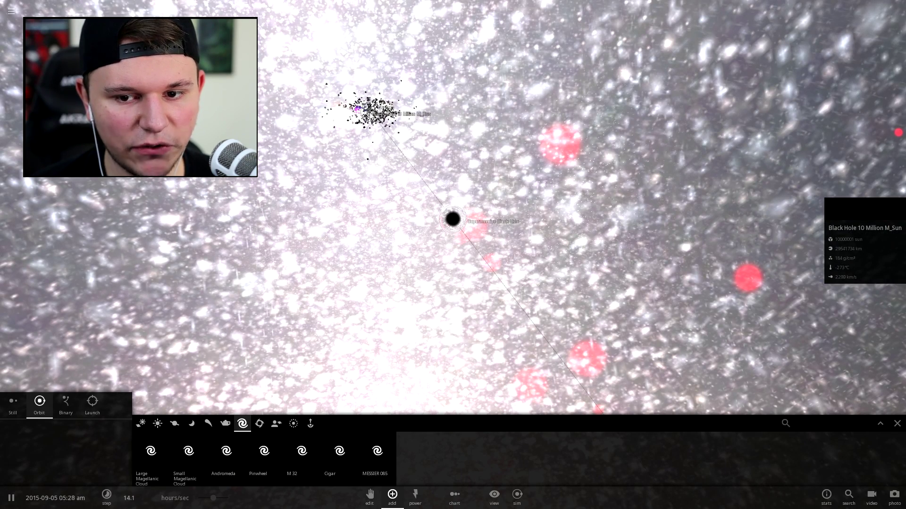
pyautogui.click(374, 110)
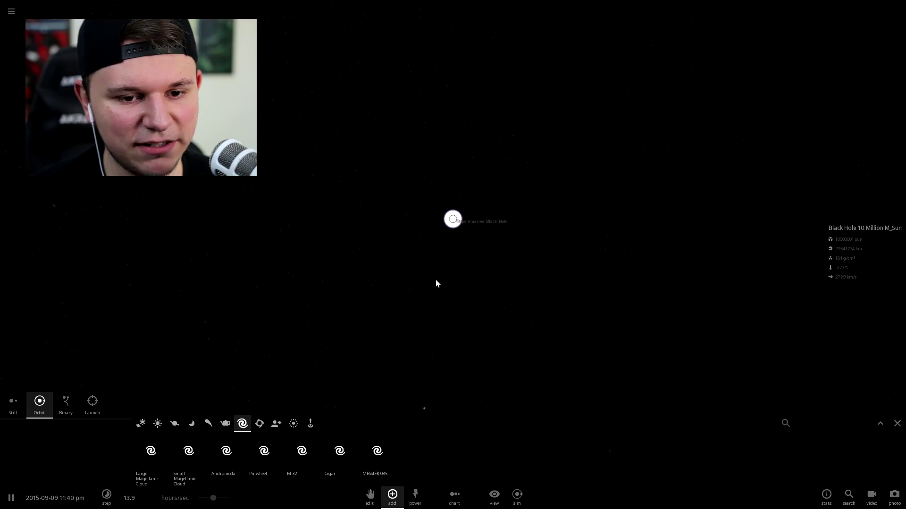
pyautogui.click(471, 369)
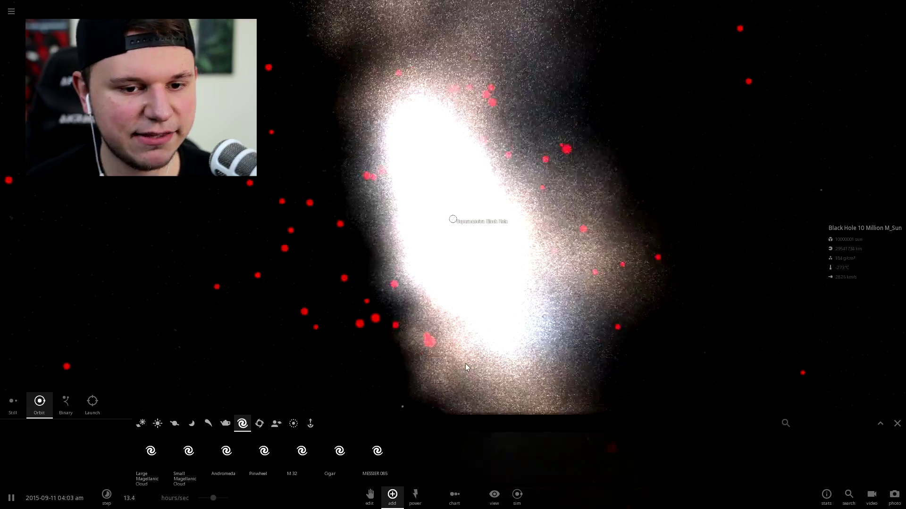